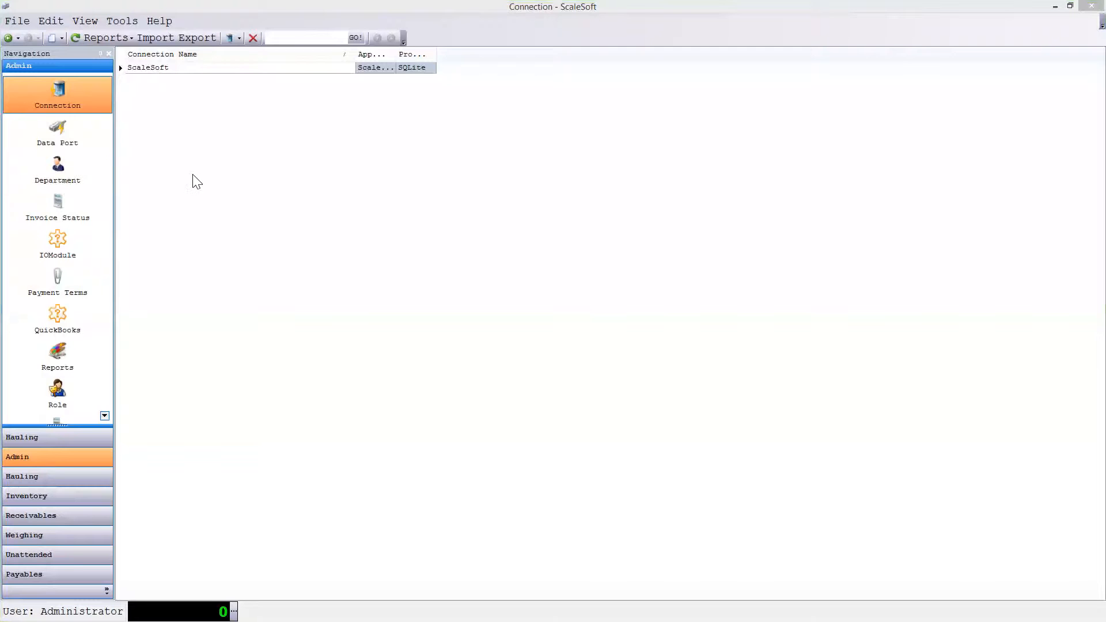
# - Draft a new connection record named "New Conenction" and close it without saving
pyautogui.rightClick(194, 119)
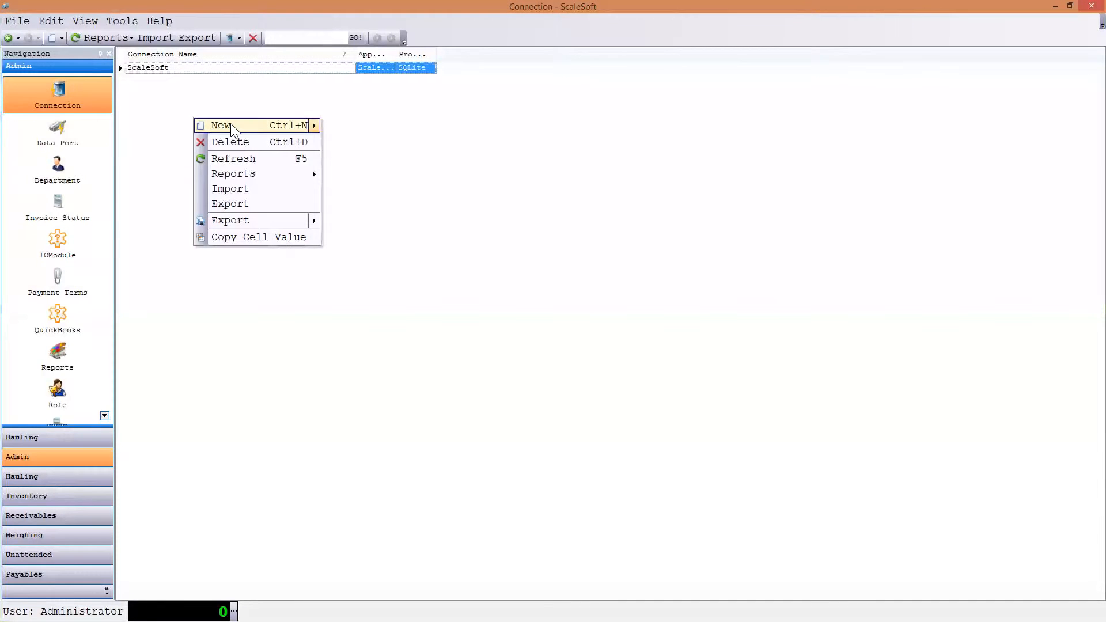
pyautogui.moveTo(231, 124)
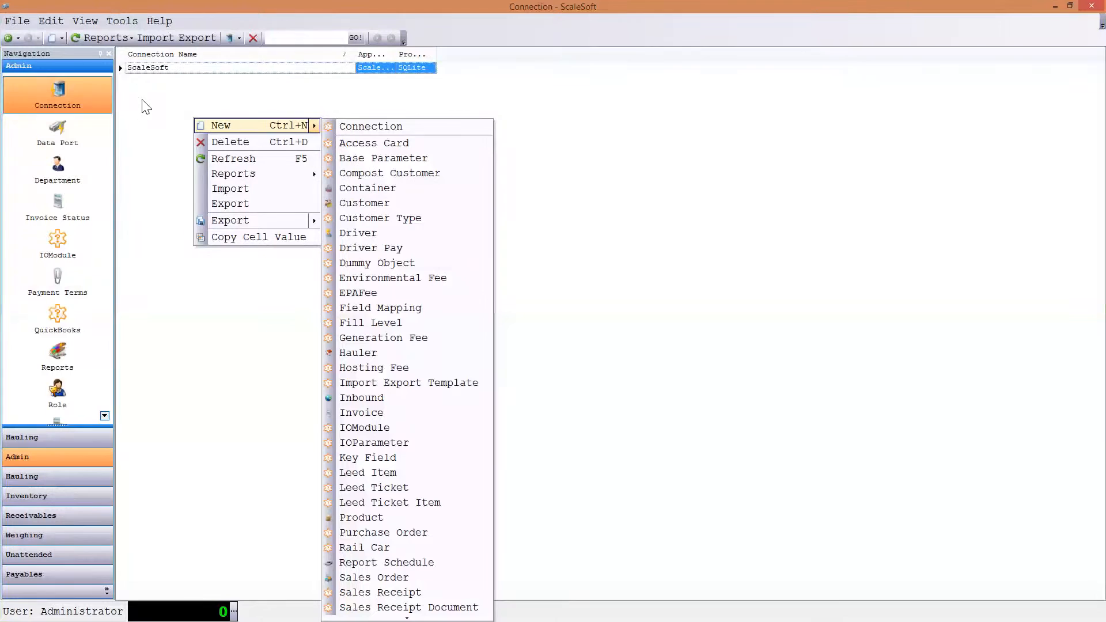
pyautogui.click(232, 124)
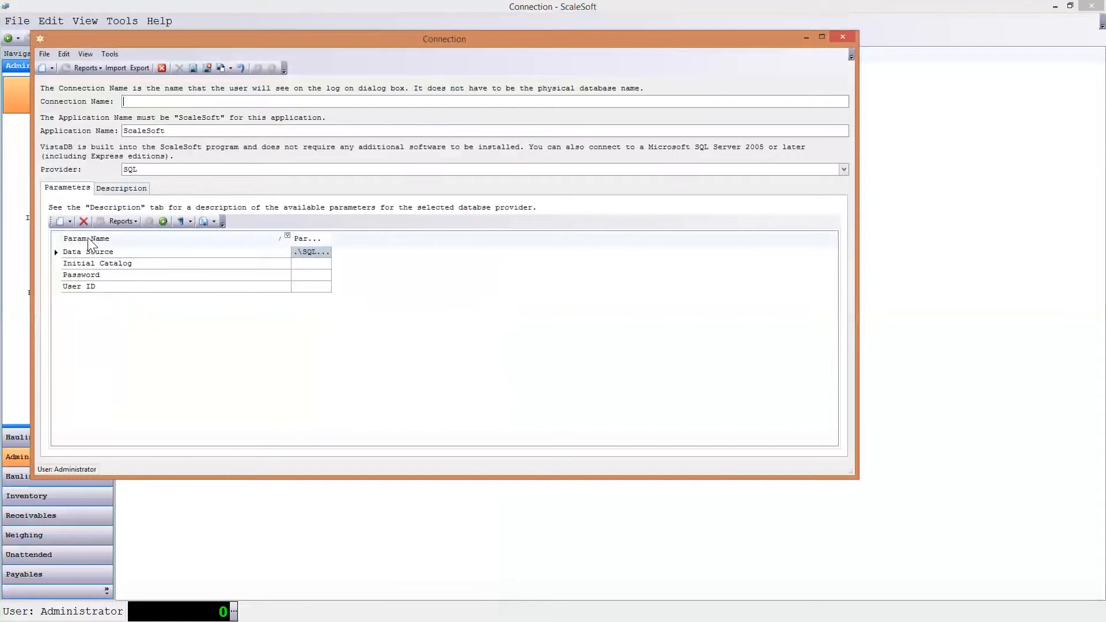
pyautogui.write('New Conenction')
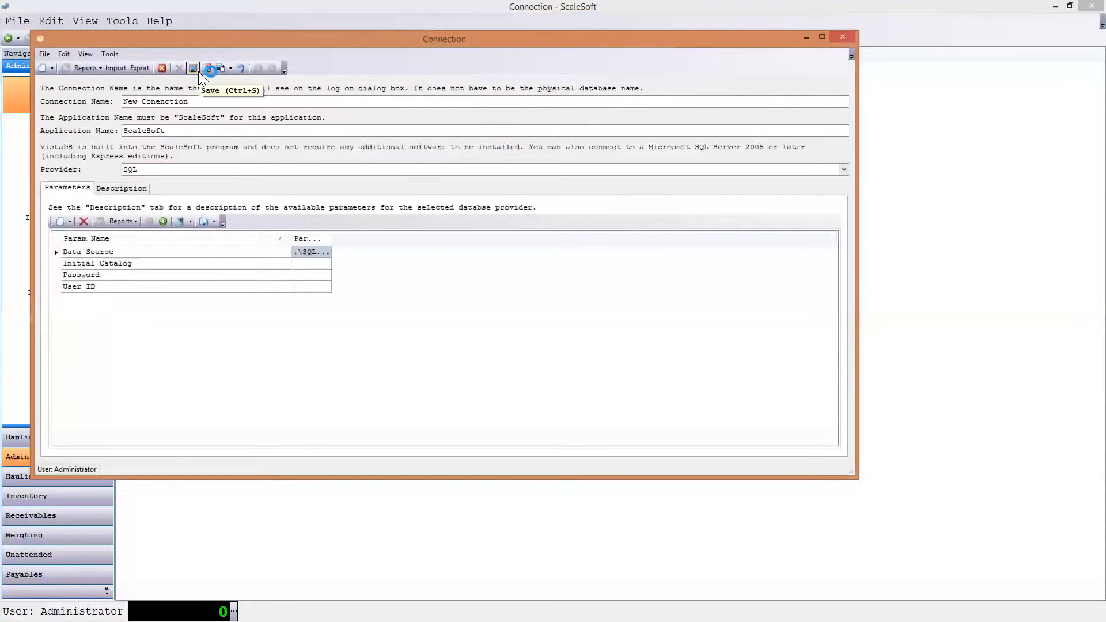
pyautogui.click(161, 68)
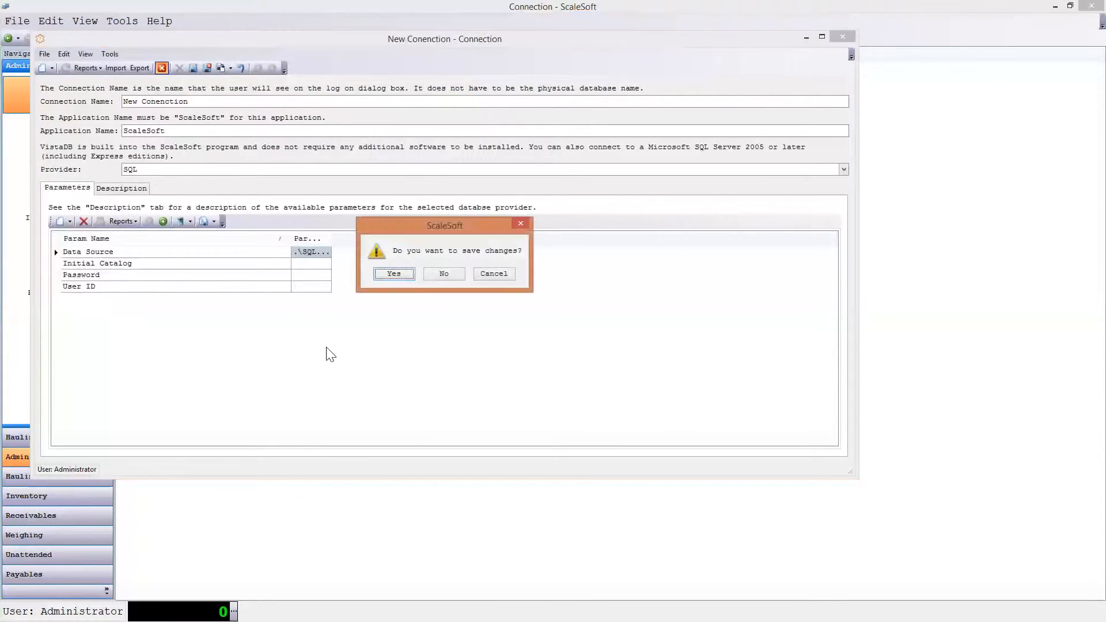
pyautogui.click(442, 274)
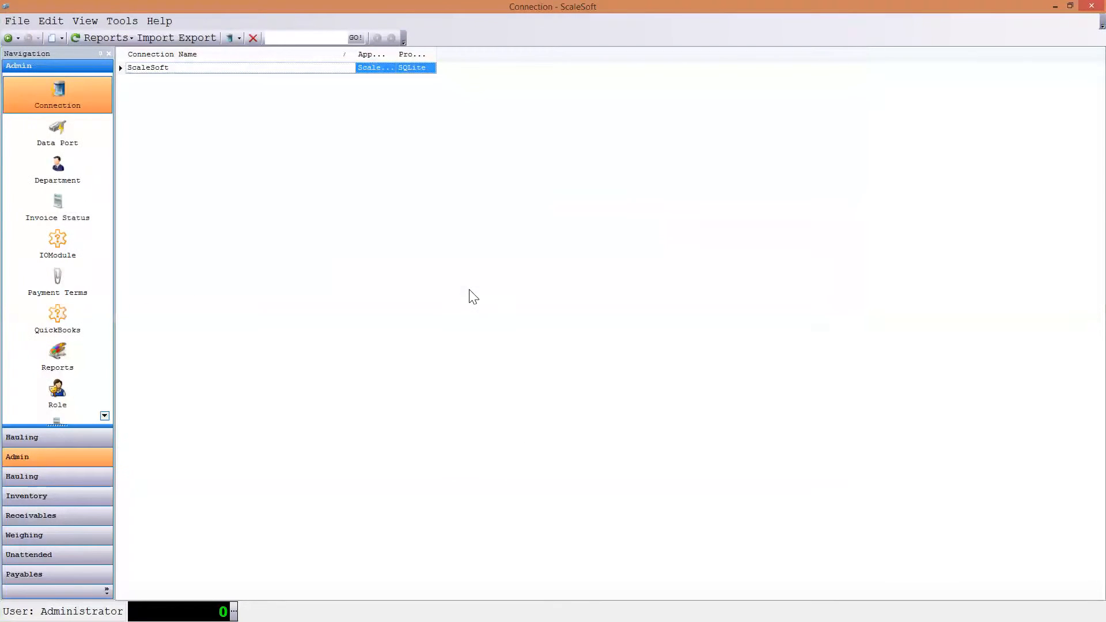
# - Set the Scale Port data port's type to TCP and its port to 23, then save and close the record
pyautogui.click(79, 139)
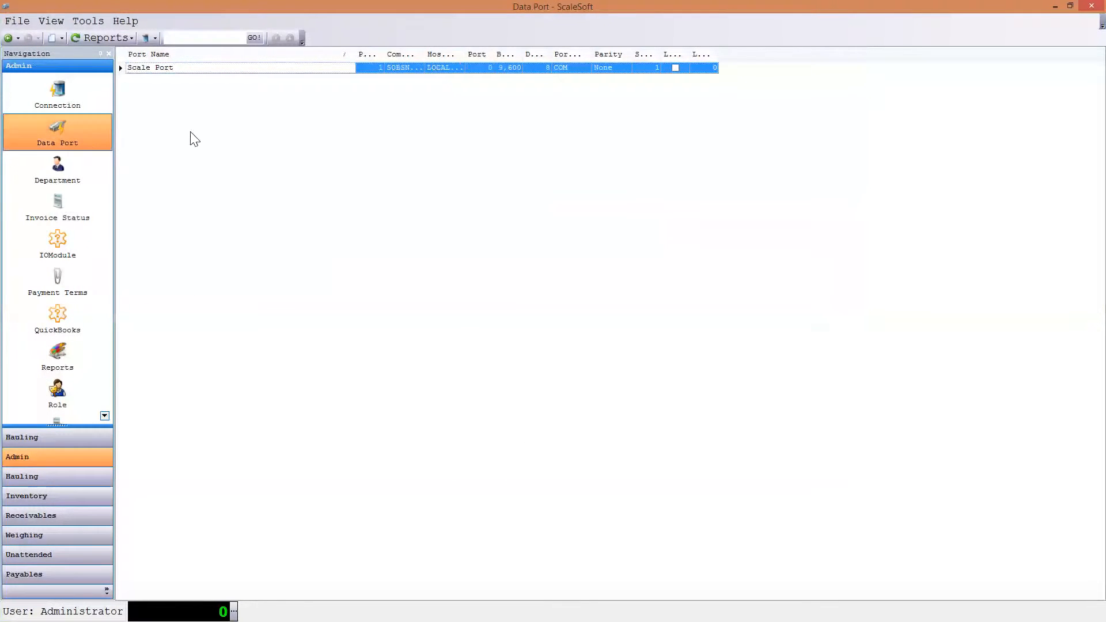
pyautogui.doubleClick(184, 69)
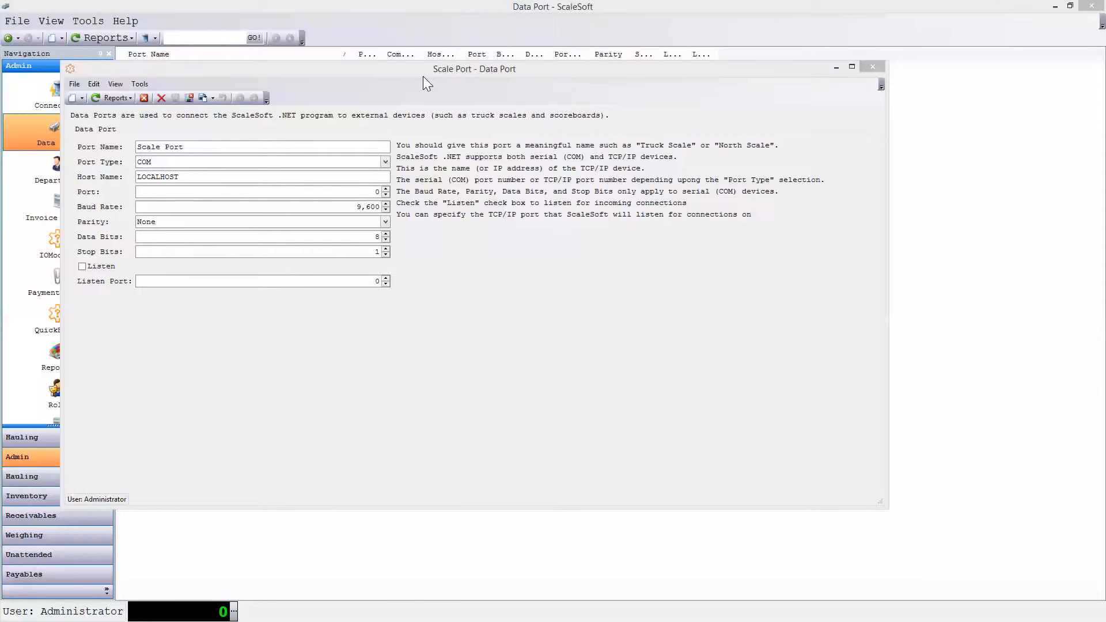
pyautogui.click(386, 161)
pyautogui.click(198, 184)
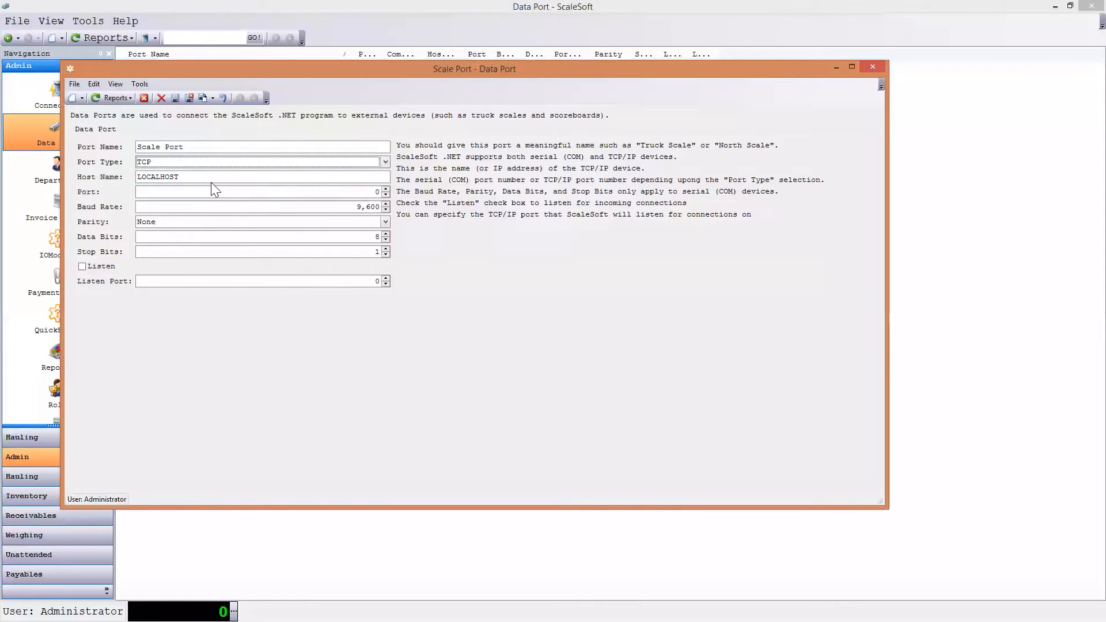
pyautogui.press('Tab')
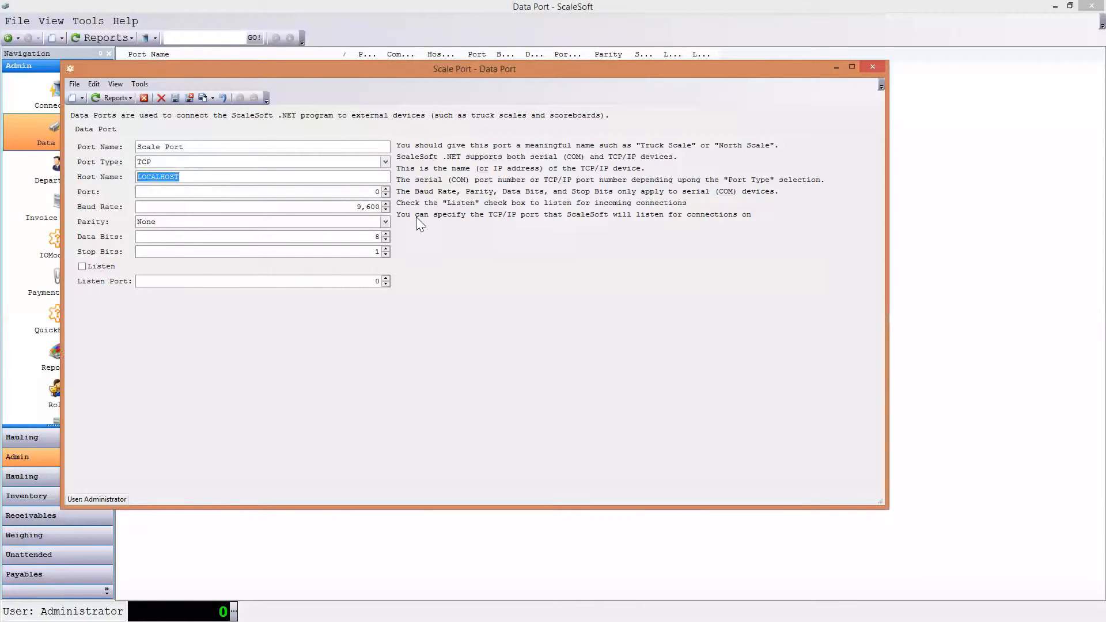
pyautogui.press('Tab')
pyautogui.write('23')
pyautogui.click(192, 100)
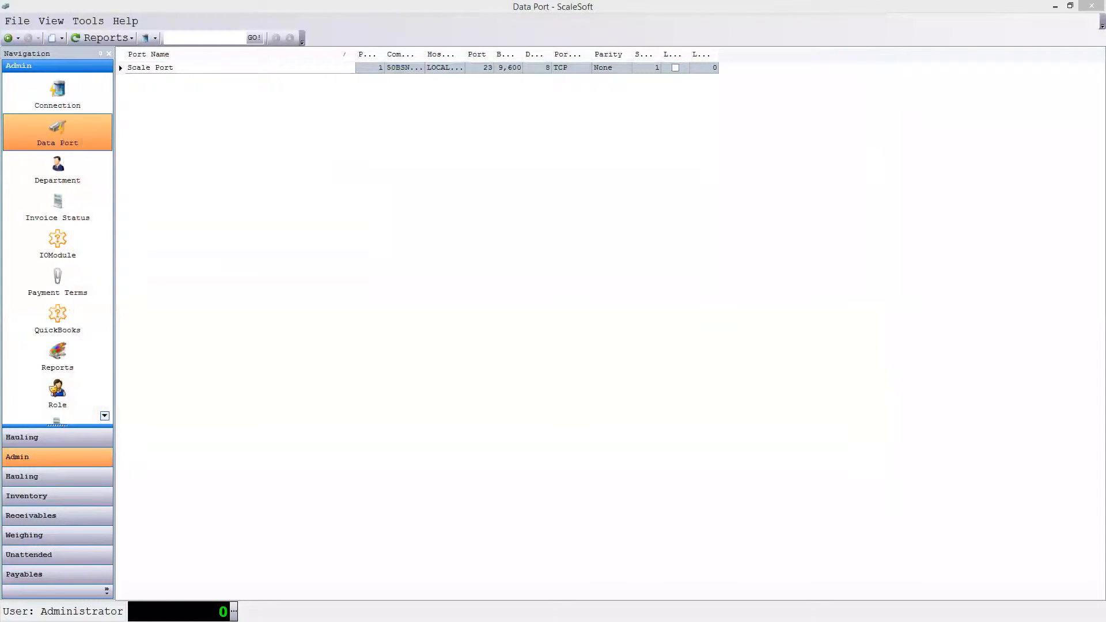
# - Switch to the Scale Simulator, raise the simulated gross weight to about 20535, and close the simulator window
pyautogui.hotkey('alt', 'Tab')
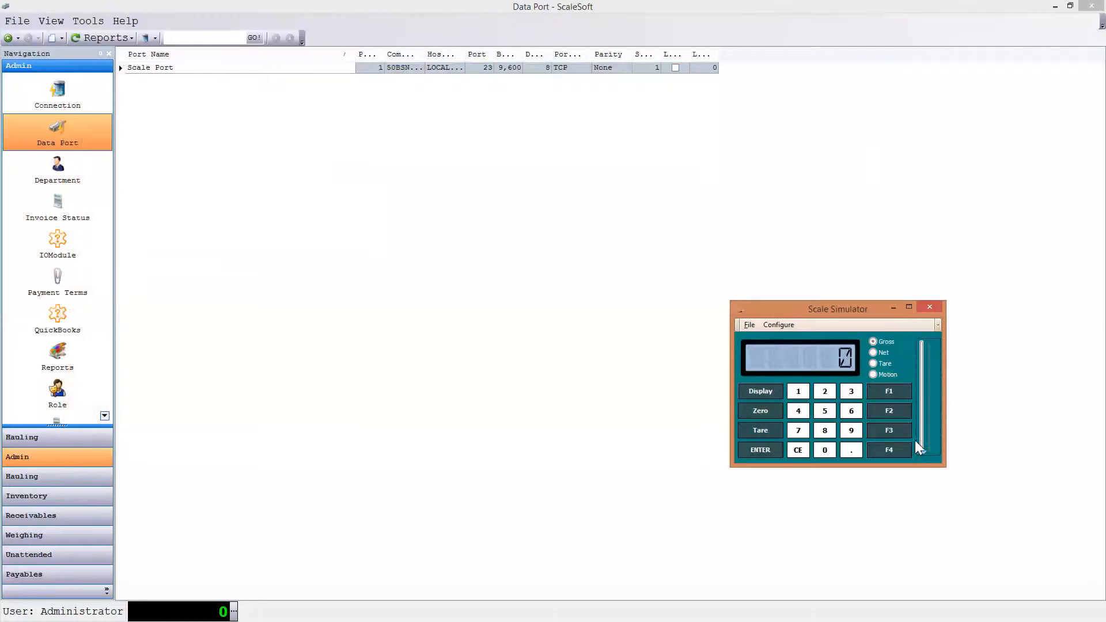
pyautogui.moveTo(923, 454); pyautogui.dragTo(927, 422)
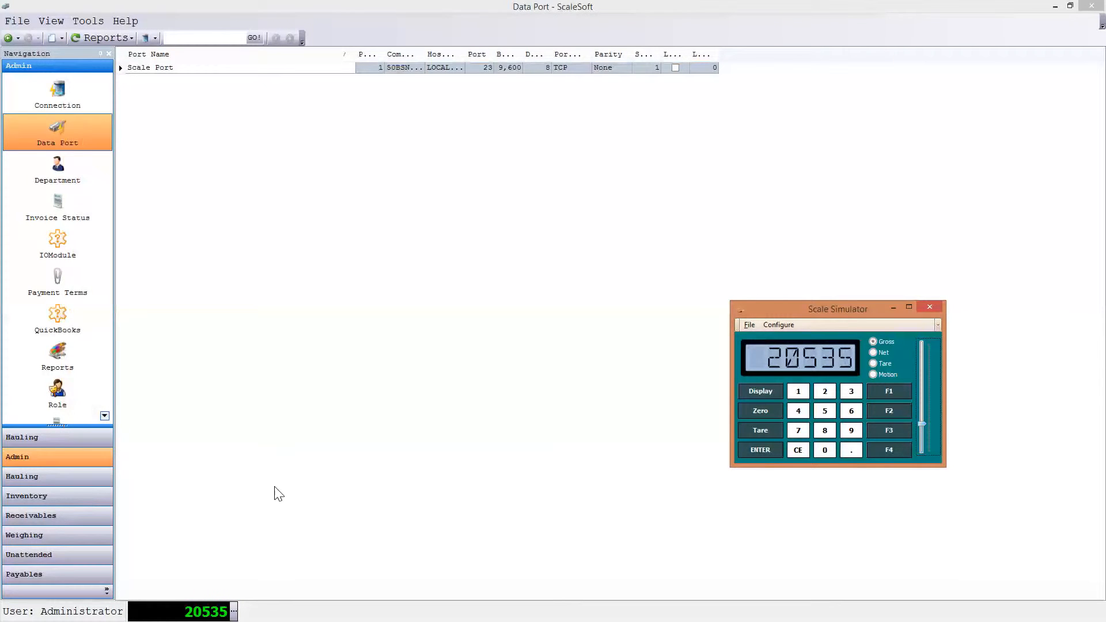
pyautogui.click(930, 307)
# - Open a blank record in the Department section and close it without saving
pyautogui.click(86, 176)
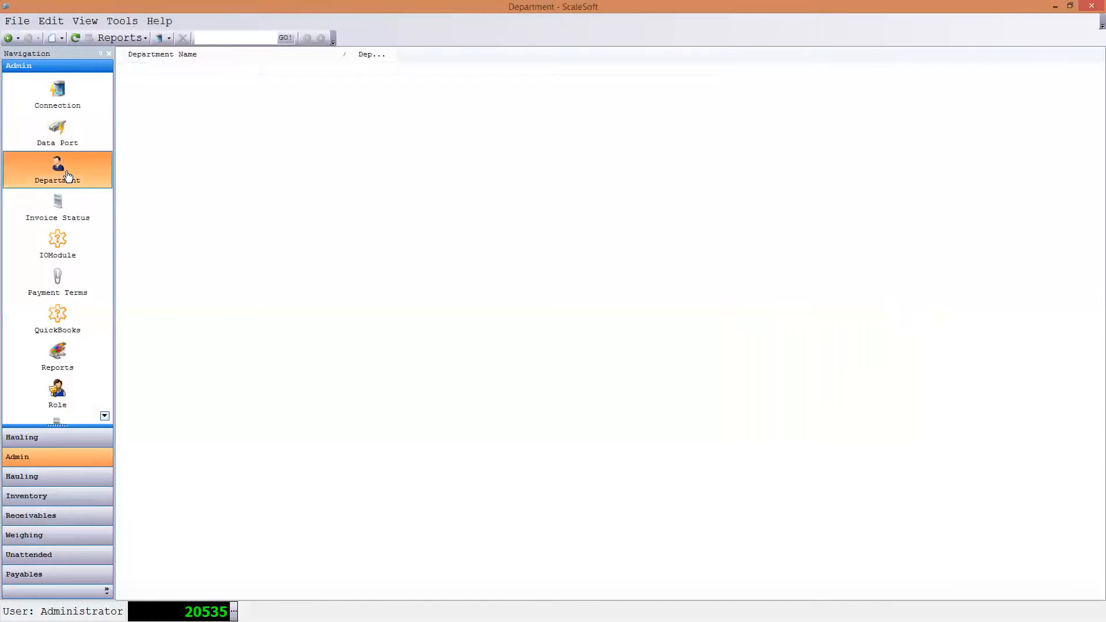
pyautogui.rightClick(194, 151)
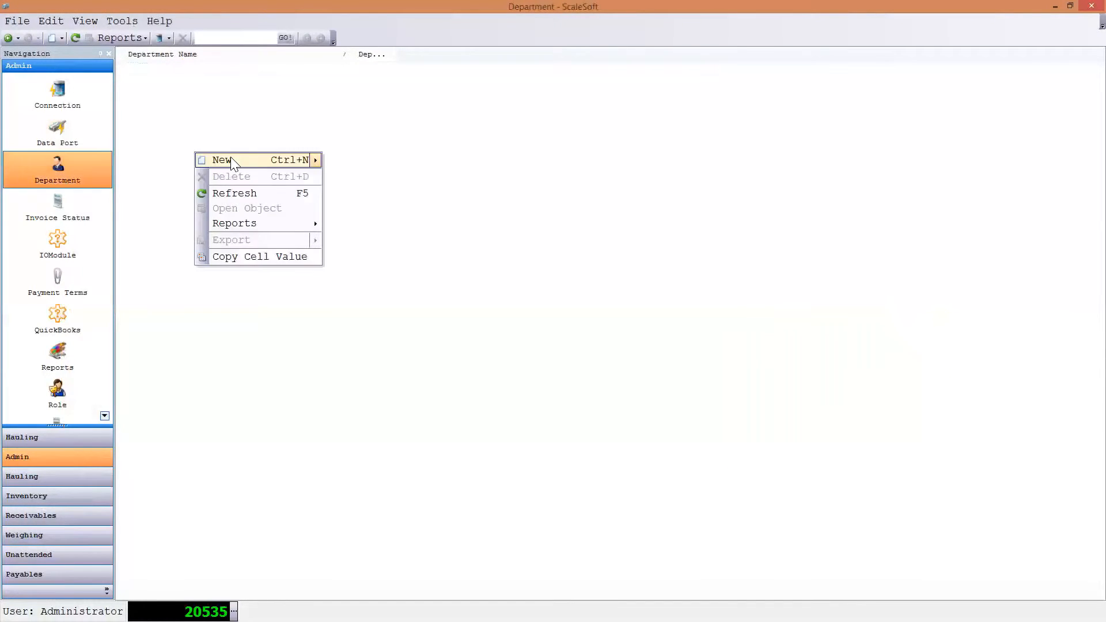
pyautogui.click(247, 159)
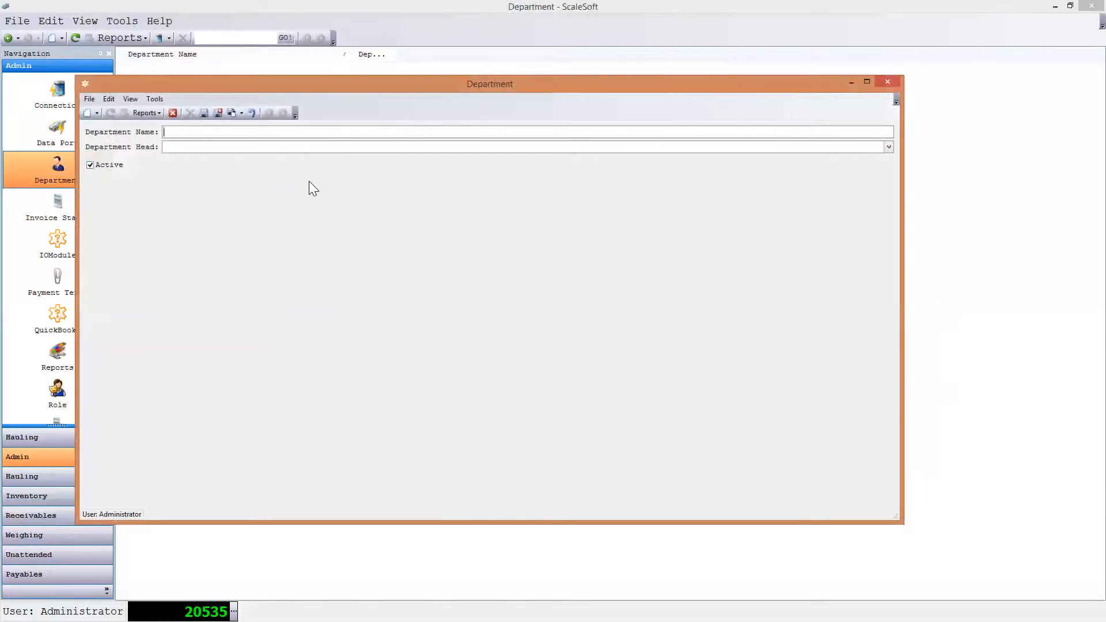
pyautogui.click(887, 82)
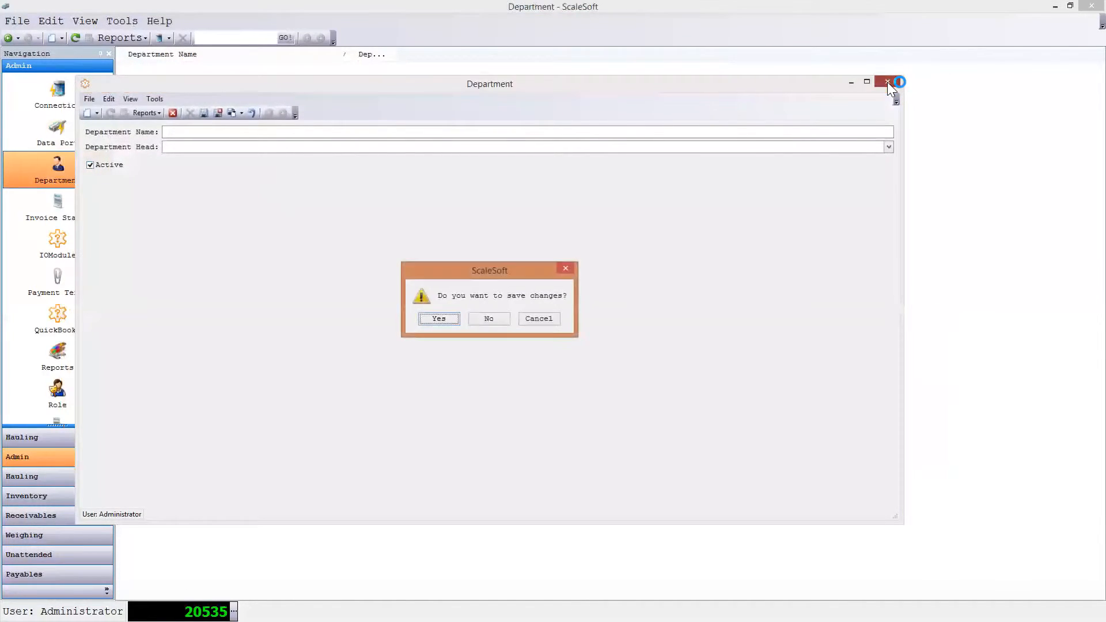
pyautogui.click(497, 319)
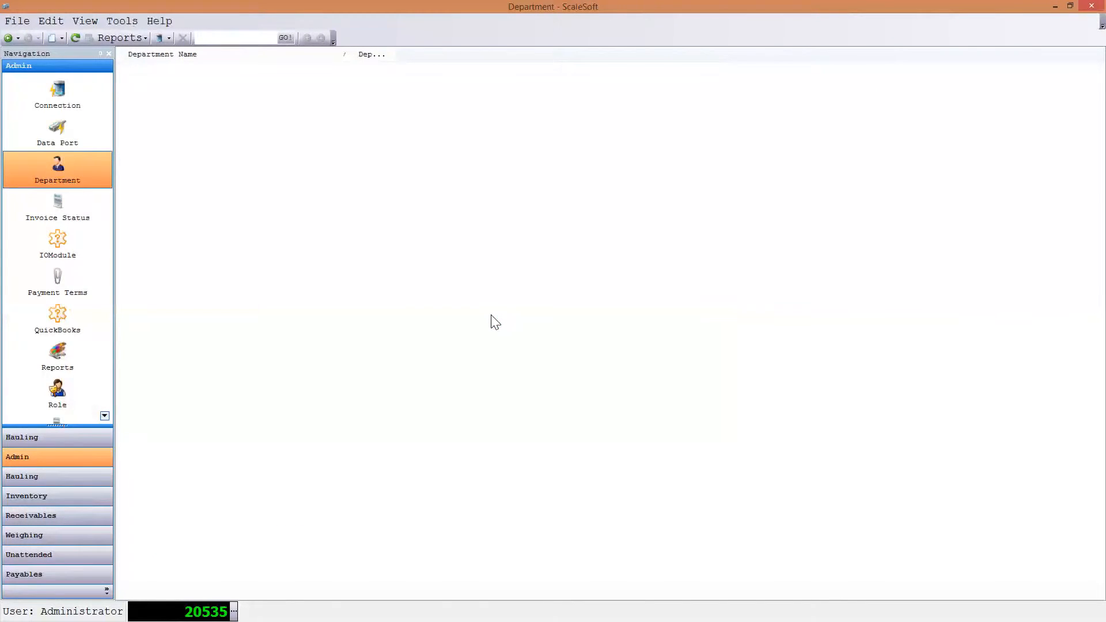
# - Create an invoice status with the description "Overdue", then save and close it
pyautogui.click(105, 416)
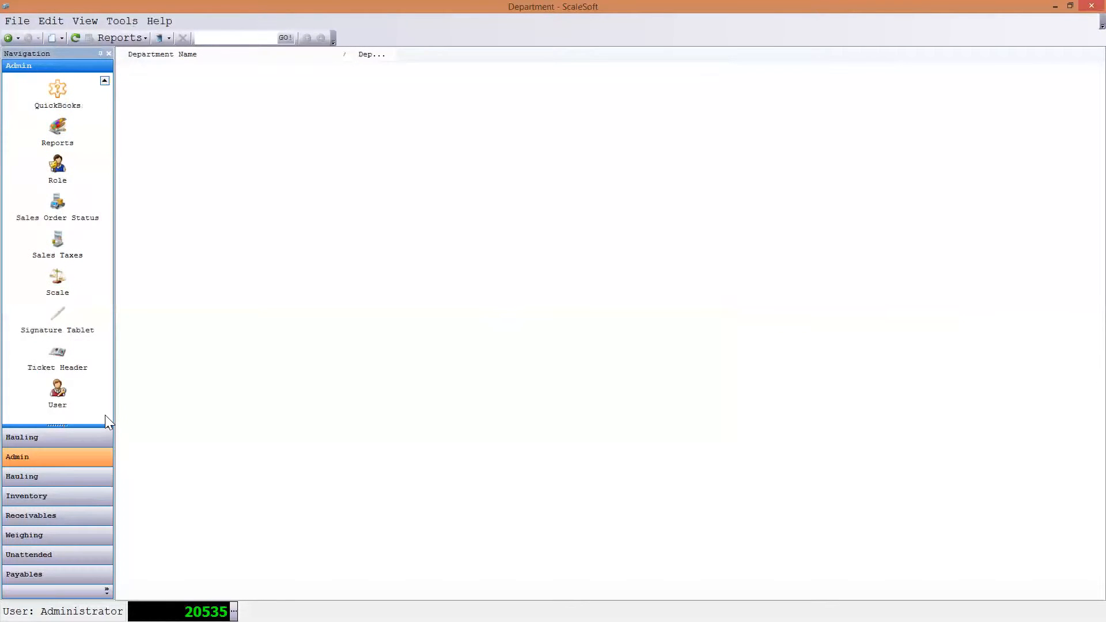
pyautogui.click(104, 82)
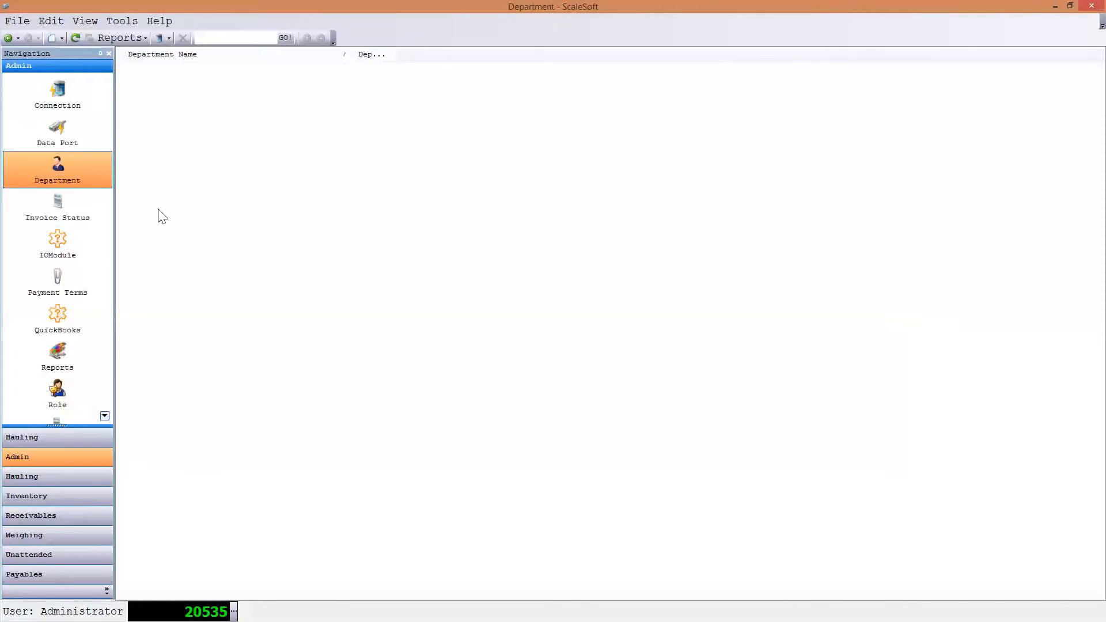
pyautogui.click(82, 211)
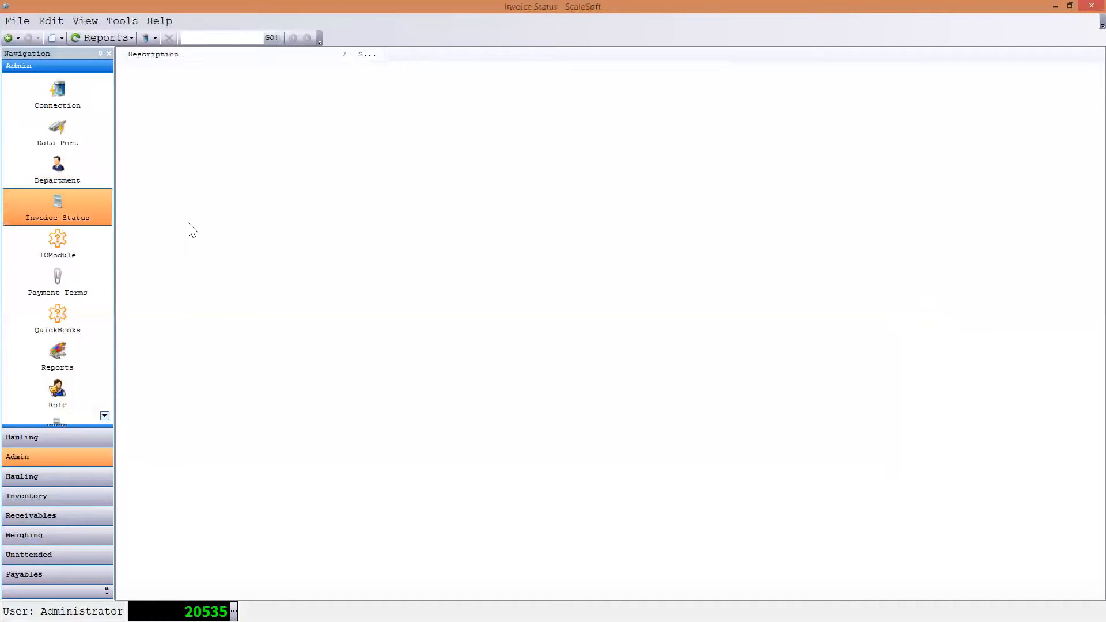
pyautogui.rightClick(234, 186)
pyautogui.click(274, 196)
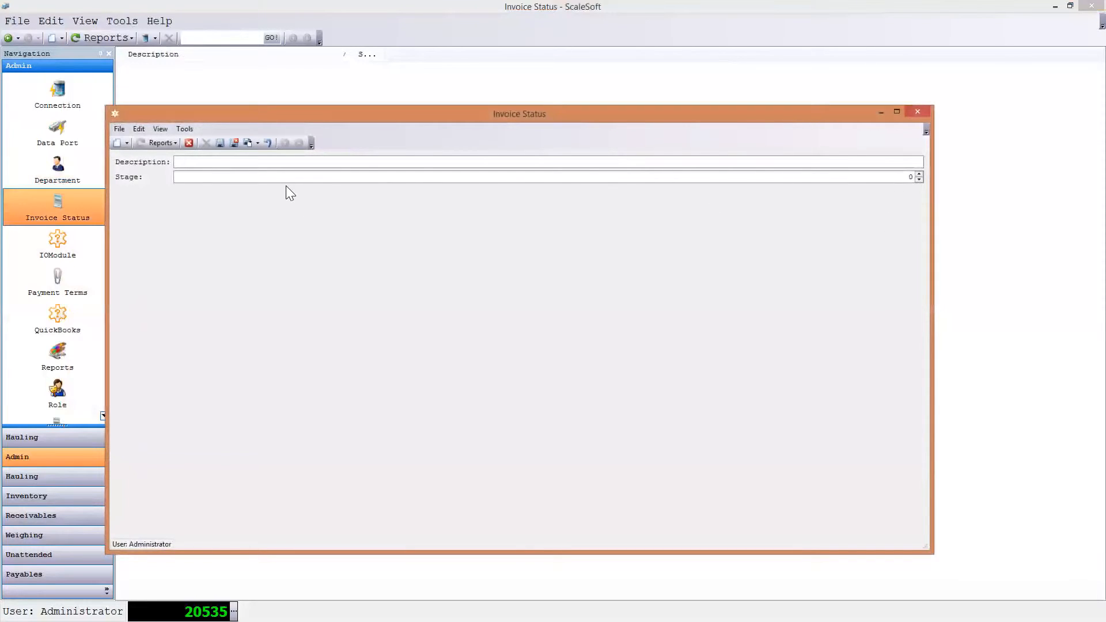
pyautogui.write('Overdue')
pyautogui.press('Tab')
pyautogui.click(233, 144)
# - Review the IOModule, Payment Terms, QuickBooks, Reports and Role sections of the Admin area in turn
pyautogui.click(63, 250)
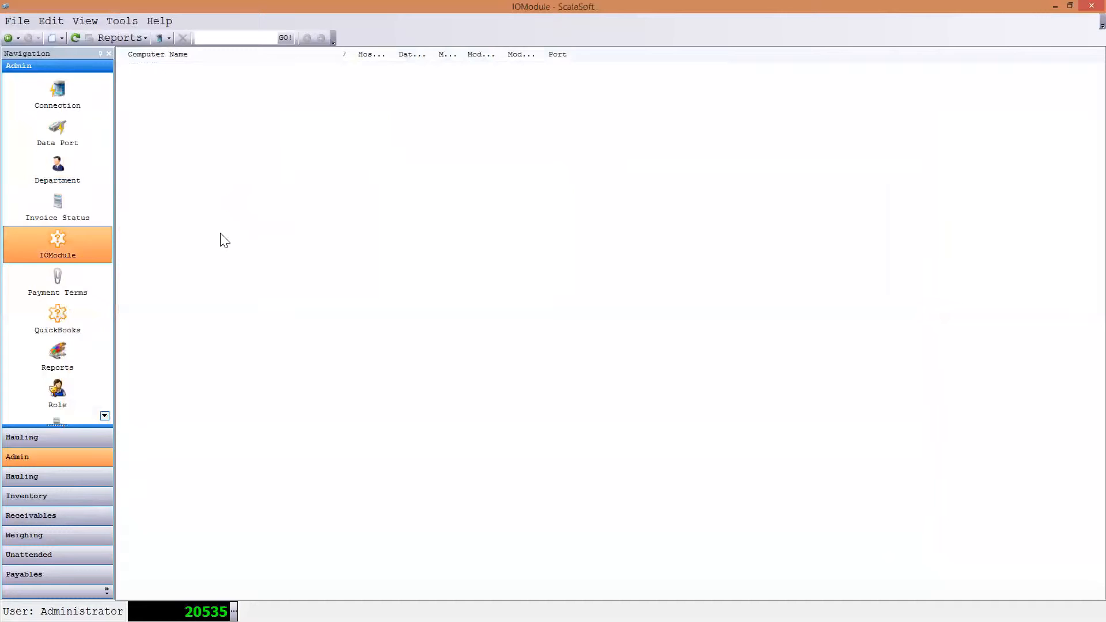
pyautogui.click(71, 290)
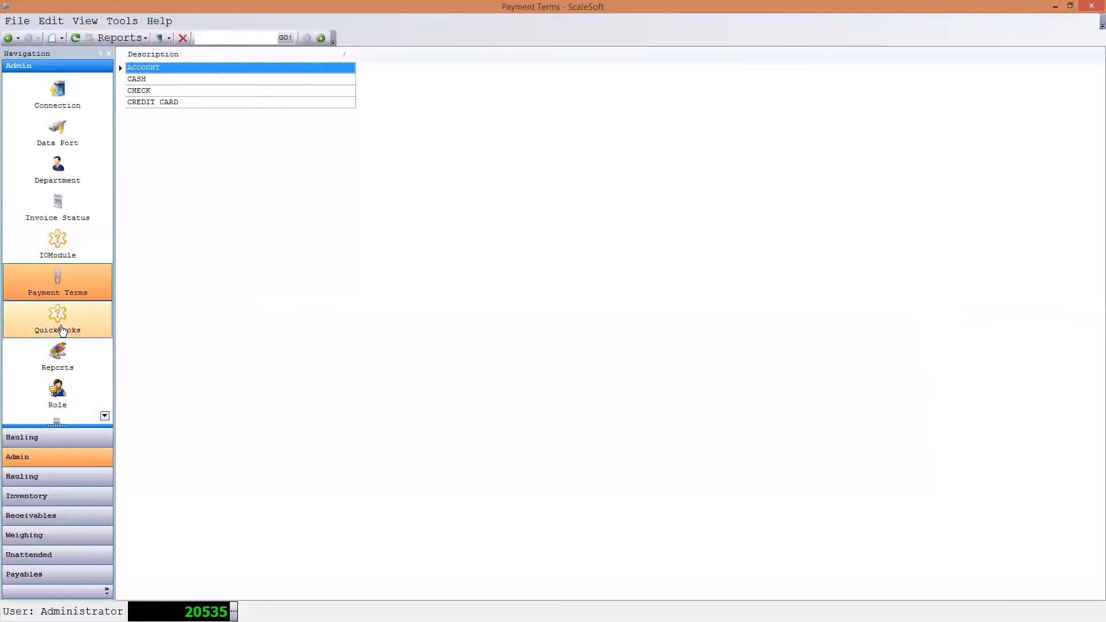
pyautogui.click(63, 318)
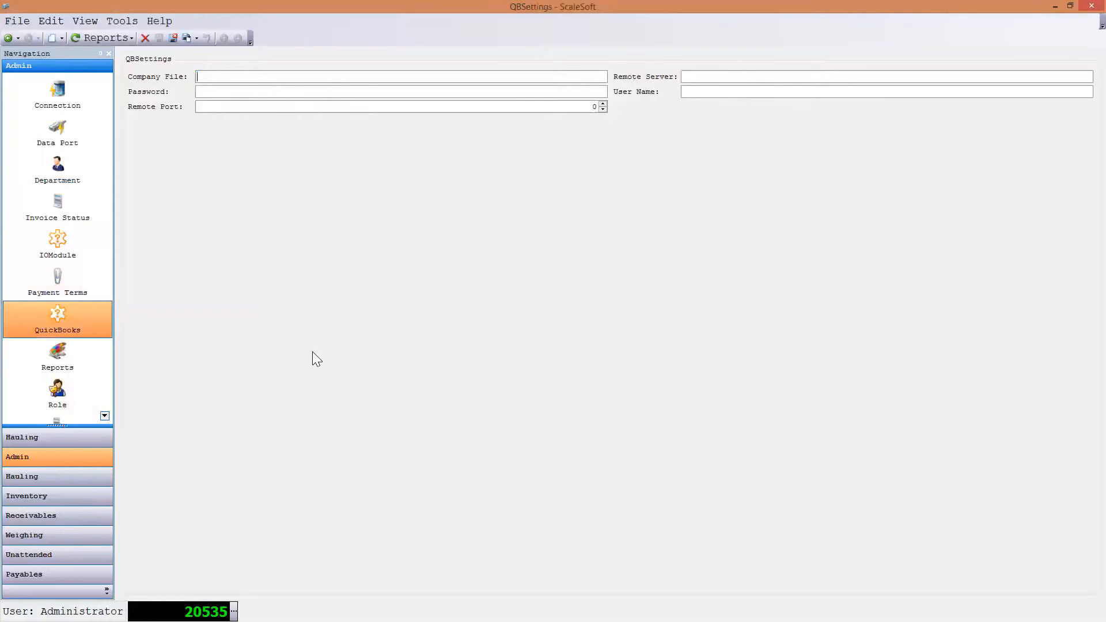
pyautogui.click(56, 354)
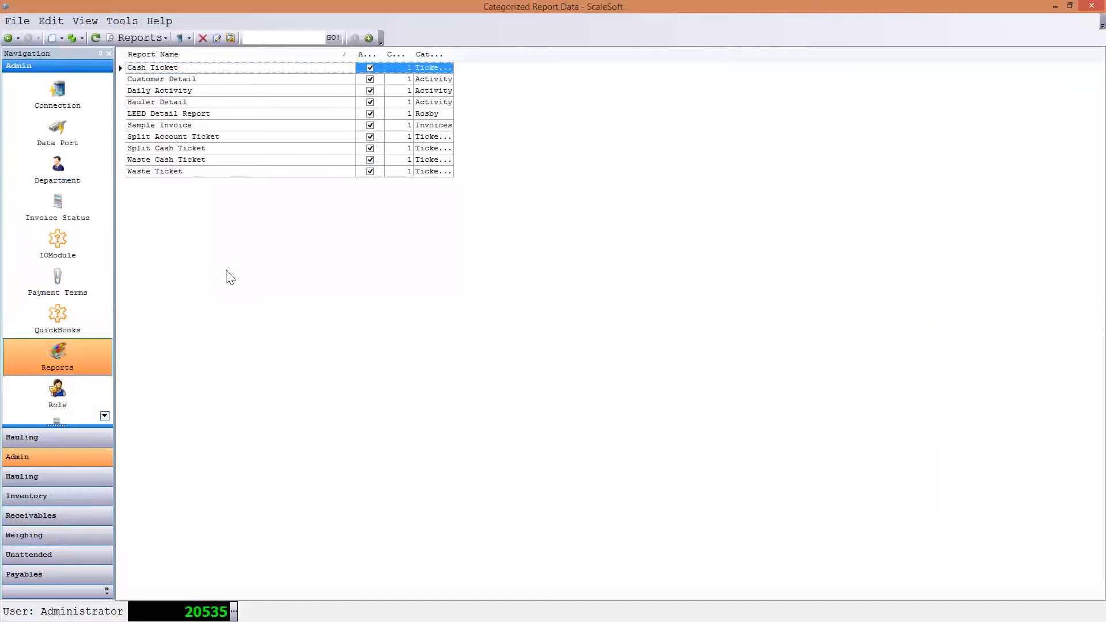
pyautogui.click(69, 396)
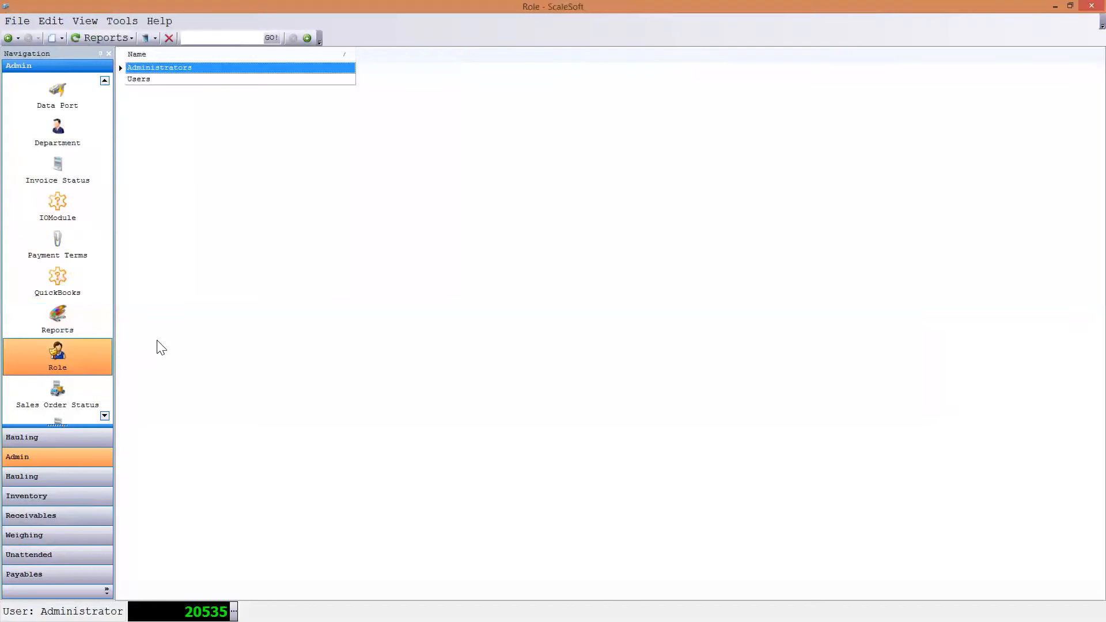
# - View the list of sales order statuses and their stages in the Admin area
pyautogui.click(104, 415)
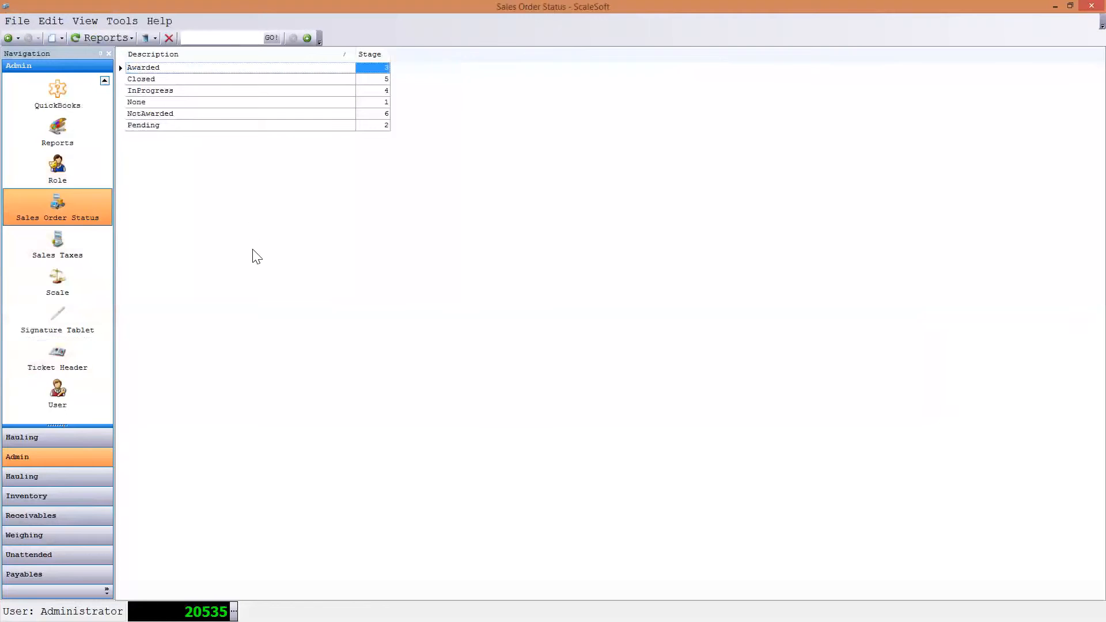
pyautogui.click(105, 81)
pyautogui.click(105, 82)
pyautogui.click(105, 81)
pyautogui.click(104, 82)
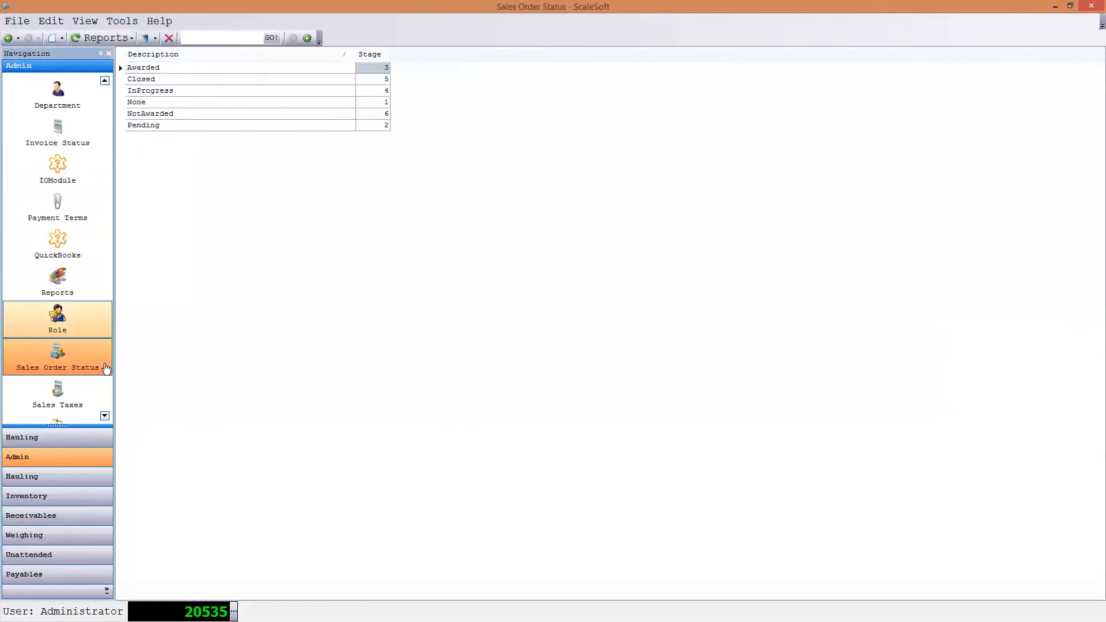
pyautogui.click(104, 415)
pyautogui.click(105, 415)
pyautogui.click(104, 415)
pyautogui.click(104, 415)
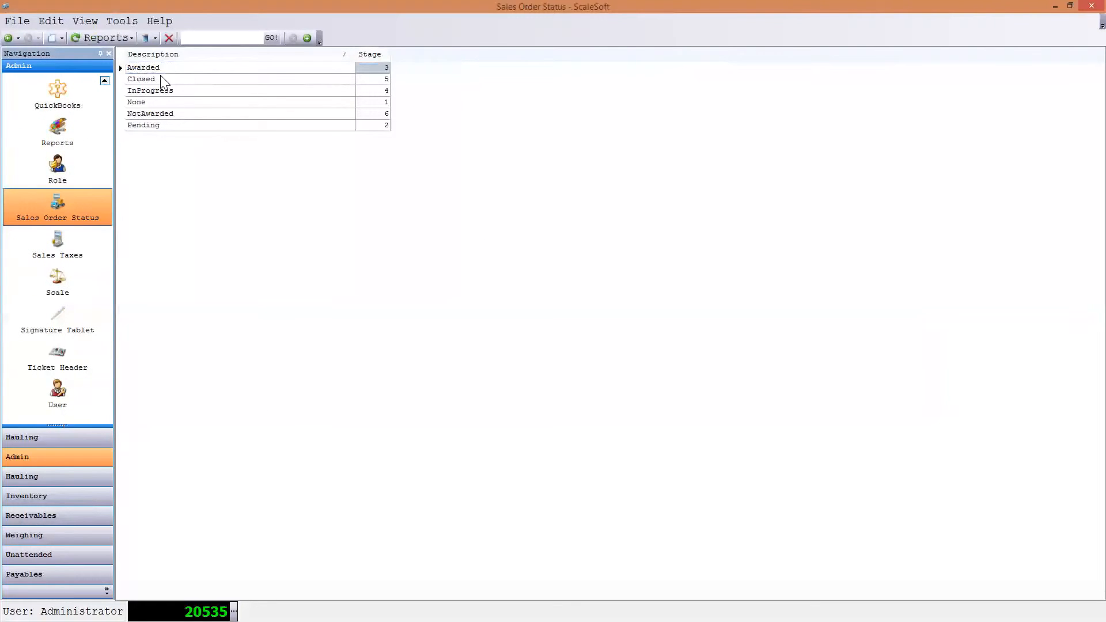
# - Open a blank sales tax record from the Sales Taxes section and close it without saving
pyautogui.click(69, 249)
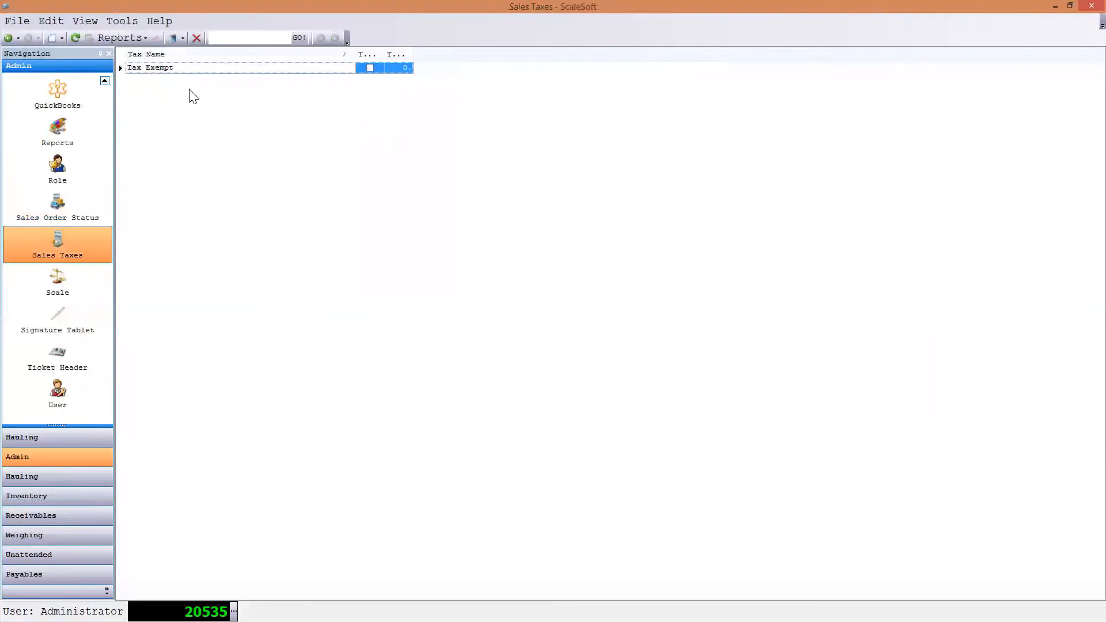
pyautogui.rightClick(172, 99)
pyautogui.click(273, 112)
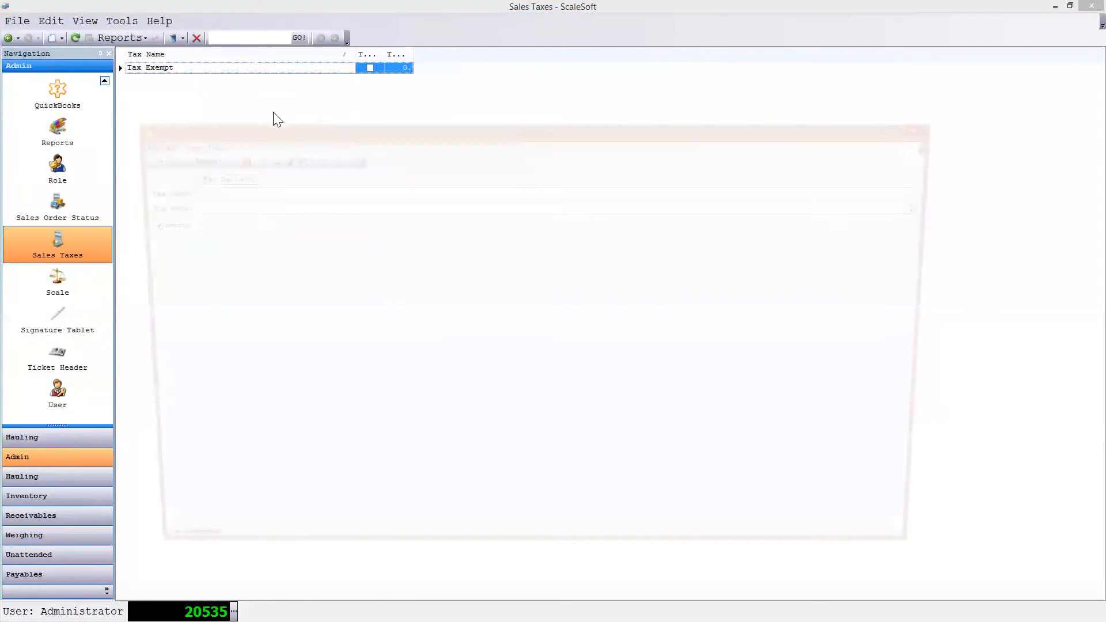
pyautogui.click(178, 191)
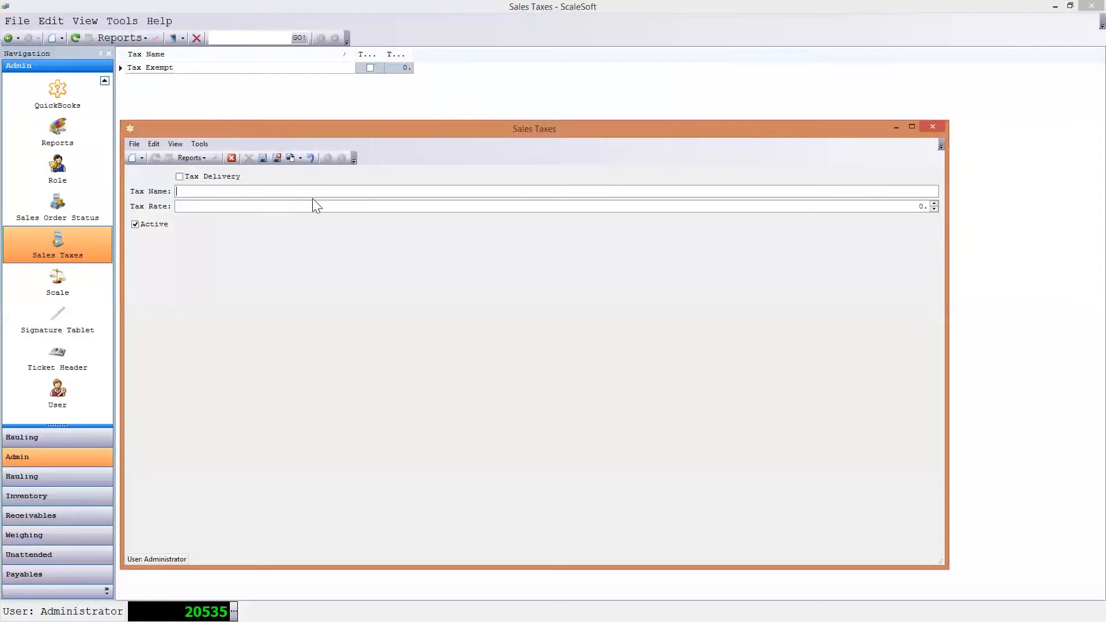
pyautogui.click(935, 127)
pyautogui.click(534, 367)
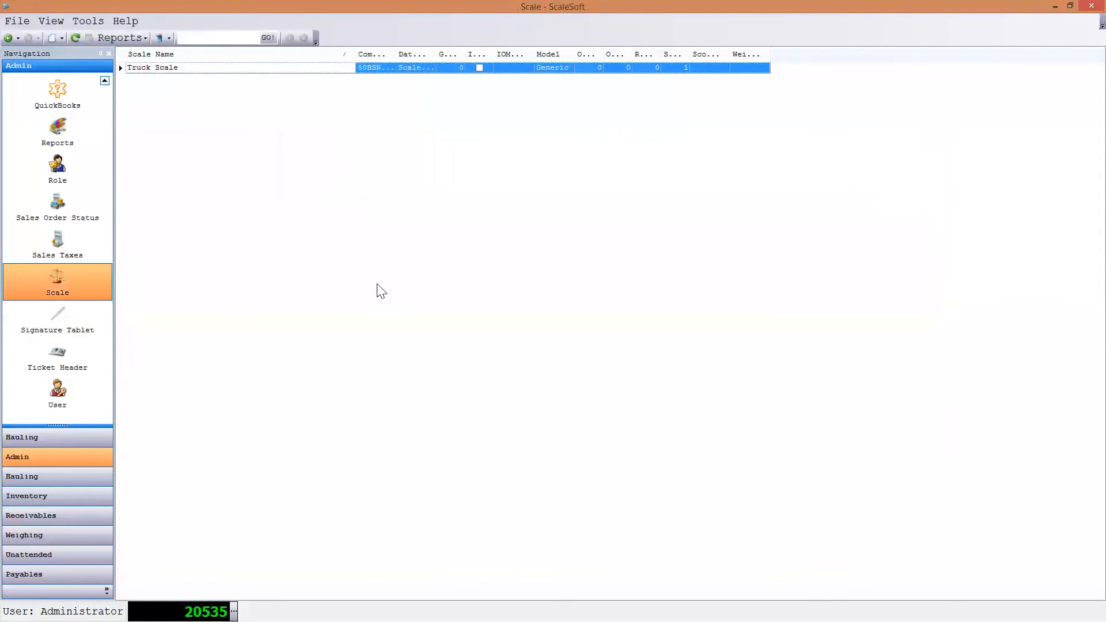
# - Open the Truck Scale record, review the available scale model options, and close the record without changing it
pyautogui.doubleClick(170, 68)
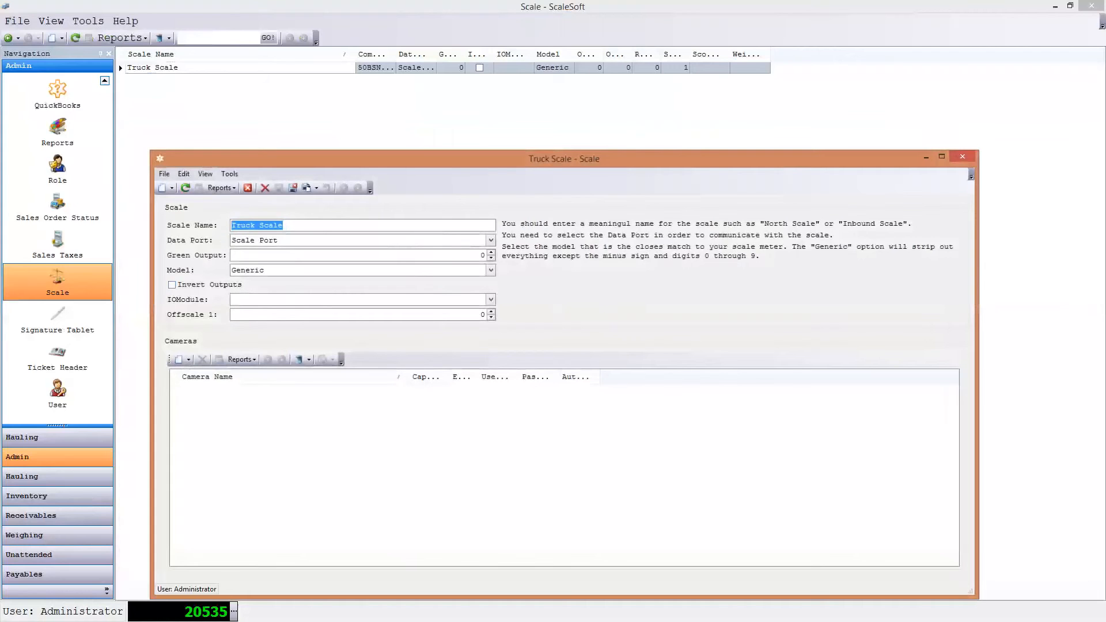
pyautogui.click(491, 270)
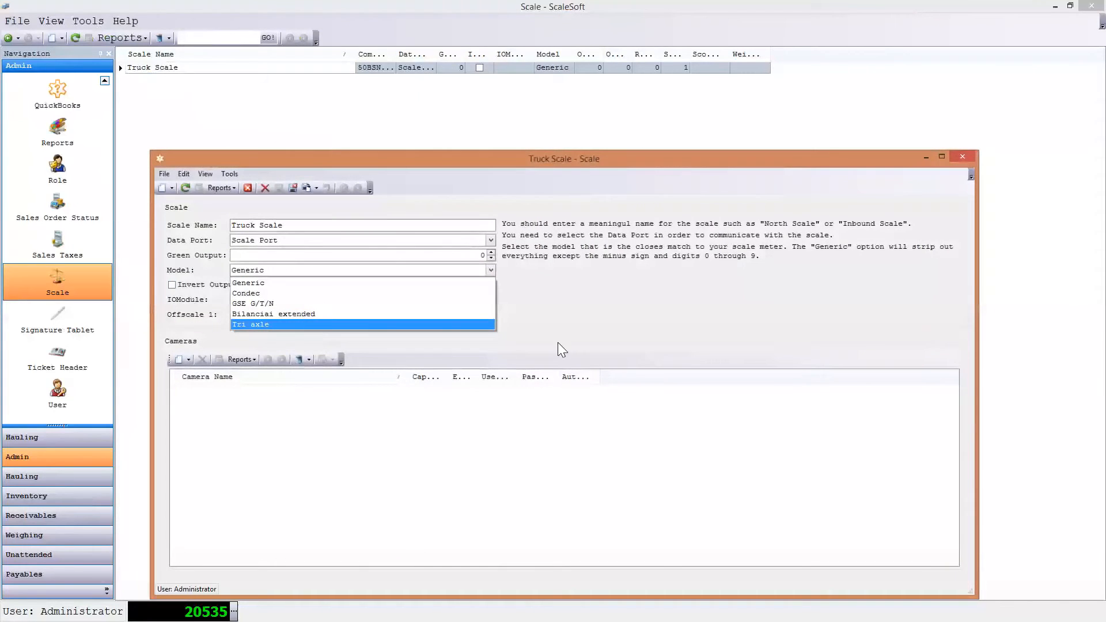
pyautogui.click(634, 306)
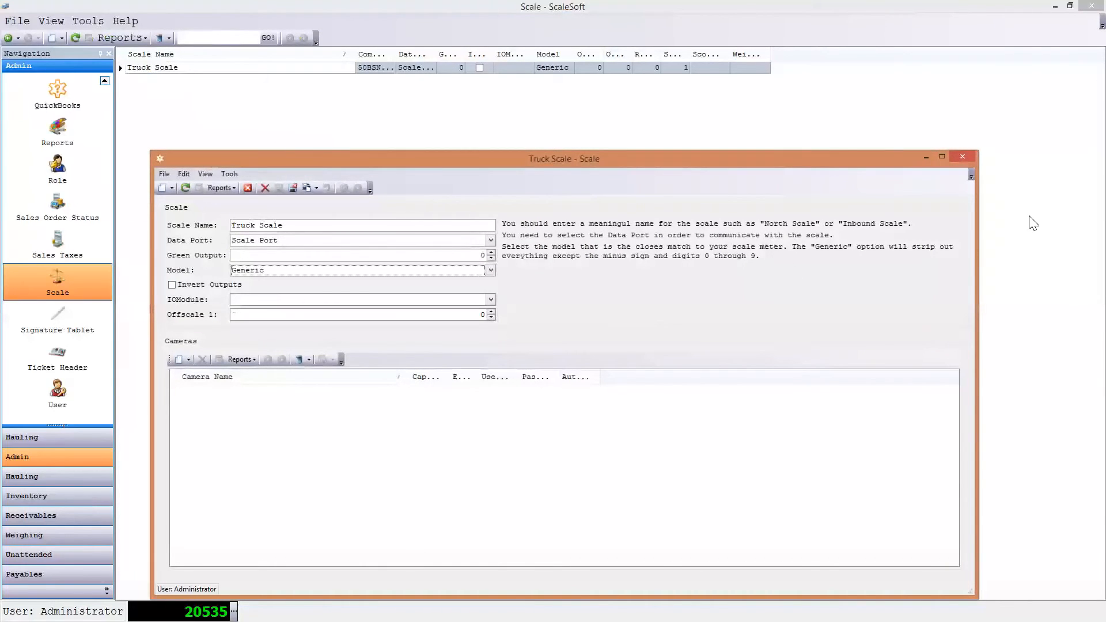
pyautogui.click(959, 157)
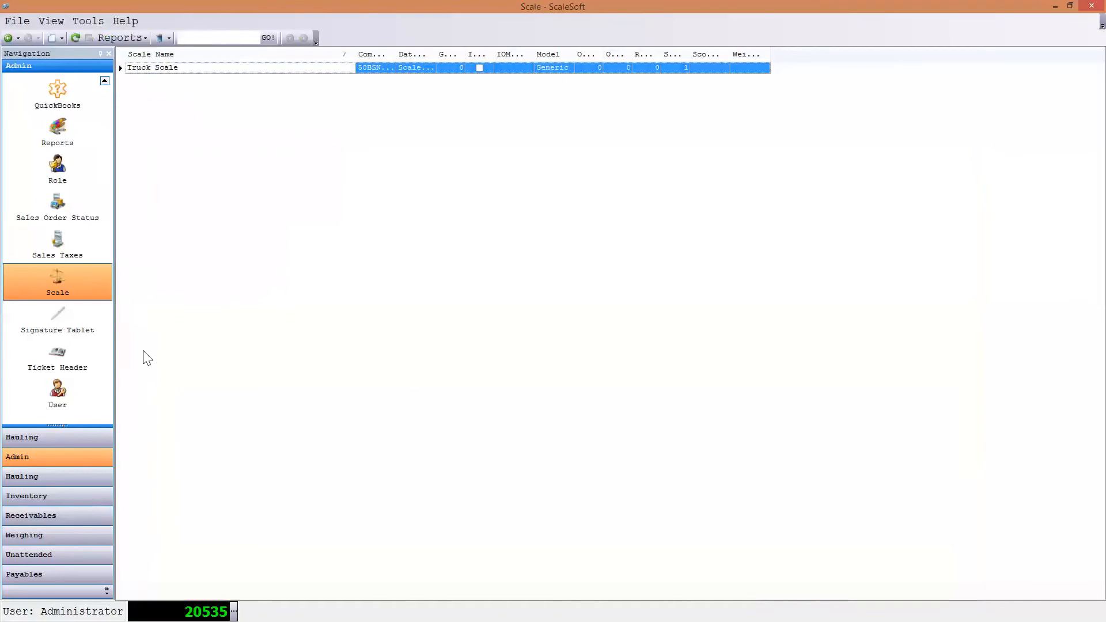
# - Review the Tablet record in the Signature Tablet section, close it, and view the Ticket Header section
pyautogui.click(77, 330)
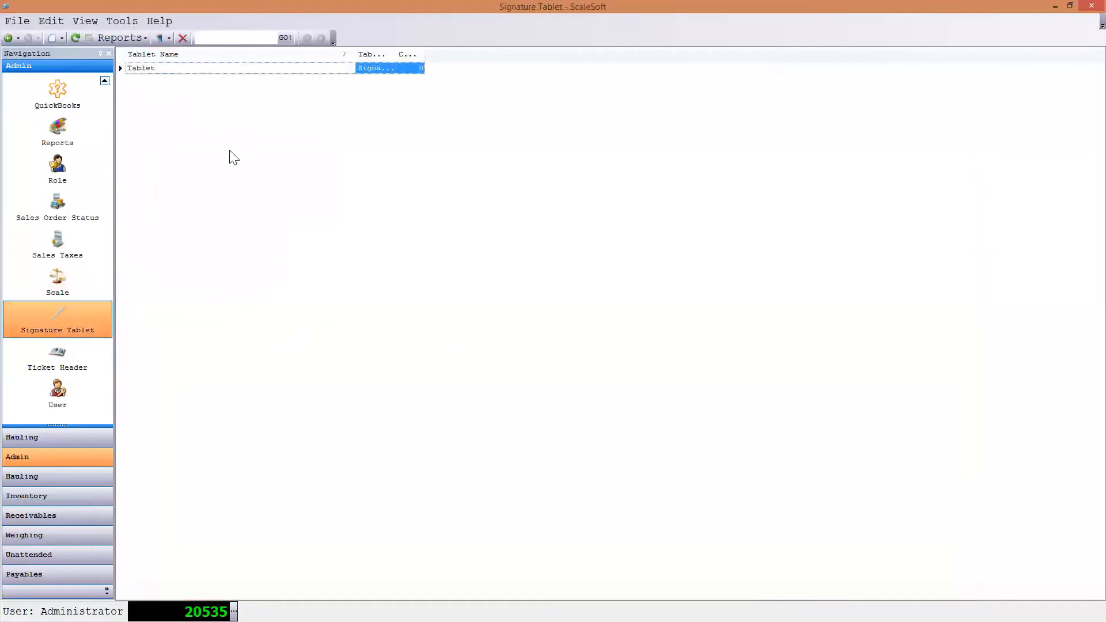
pyautogui.doubleClick(201, 72)
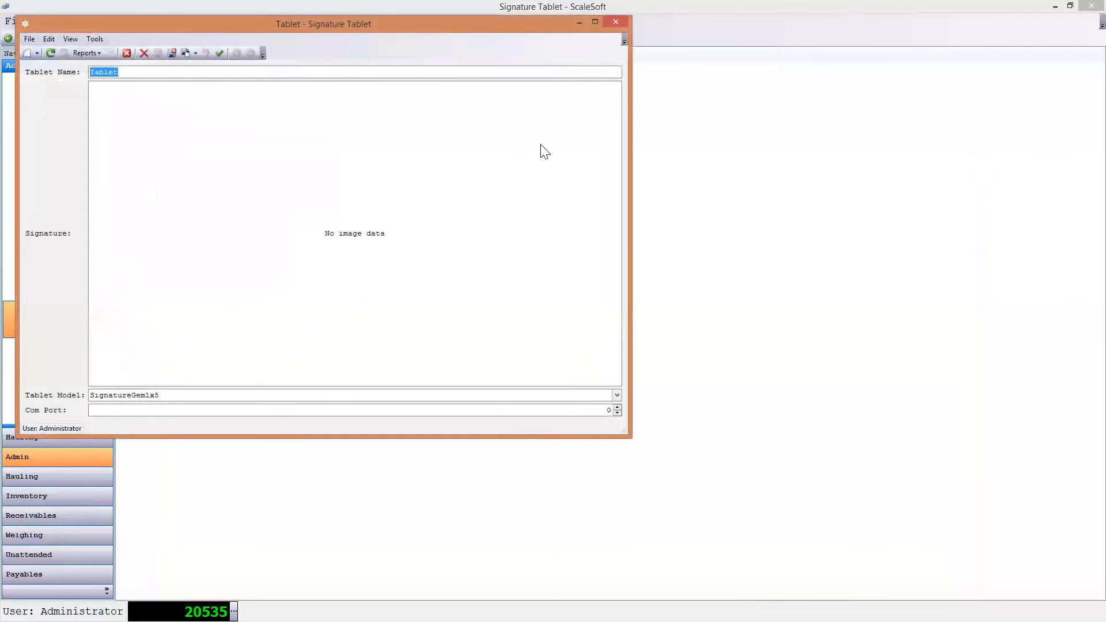
pyautogui.click(615, 22)
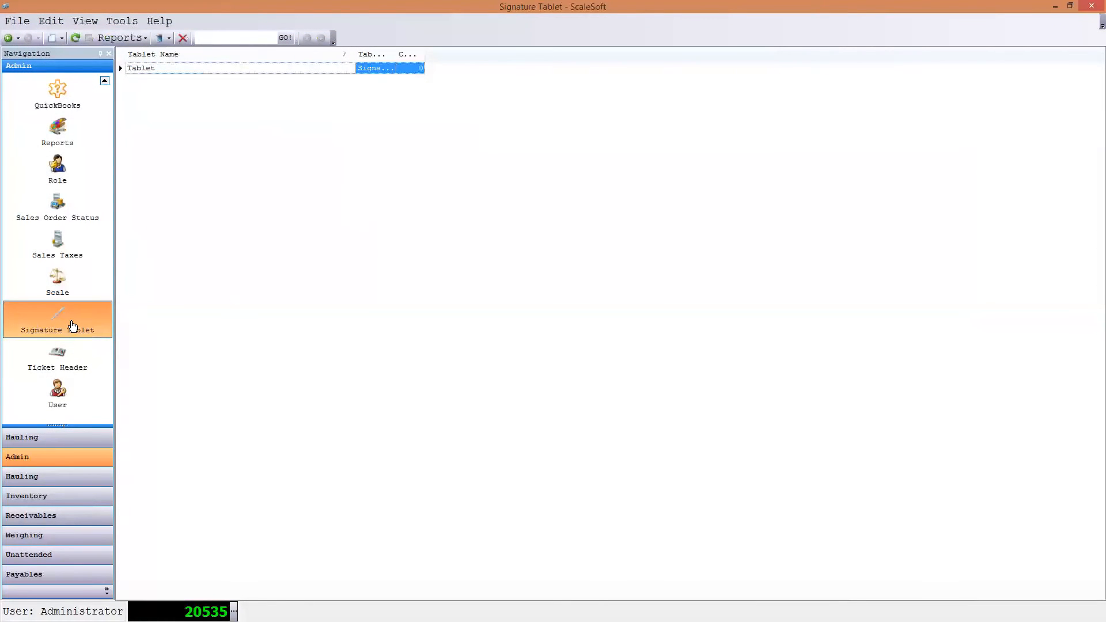
pyautogui.doubleClick(188, 73)
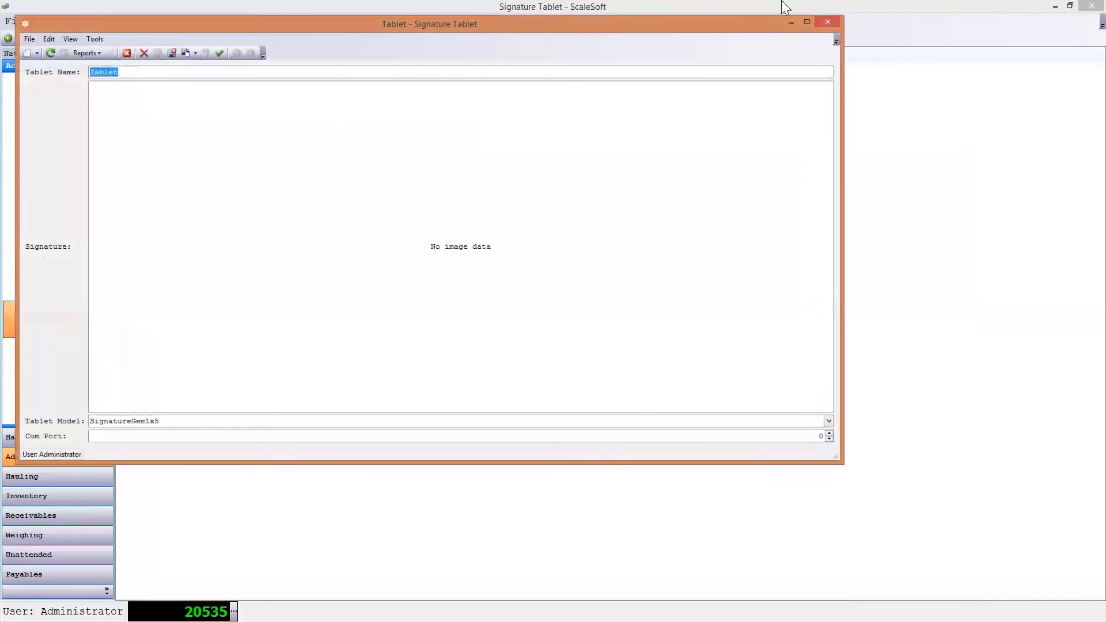
pyautogui.click(827, 22)
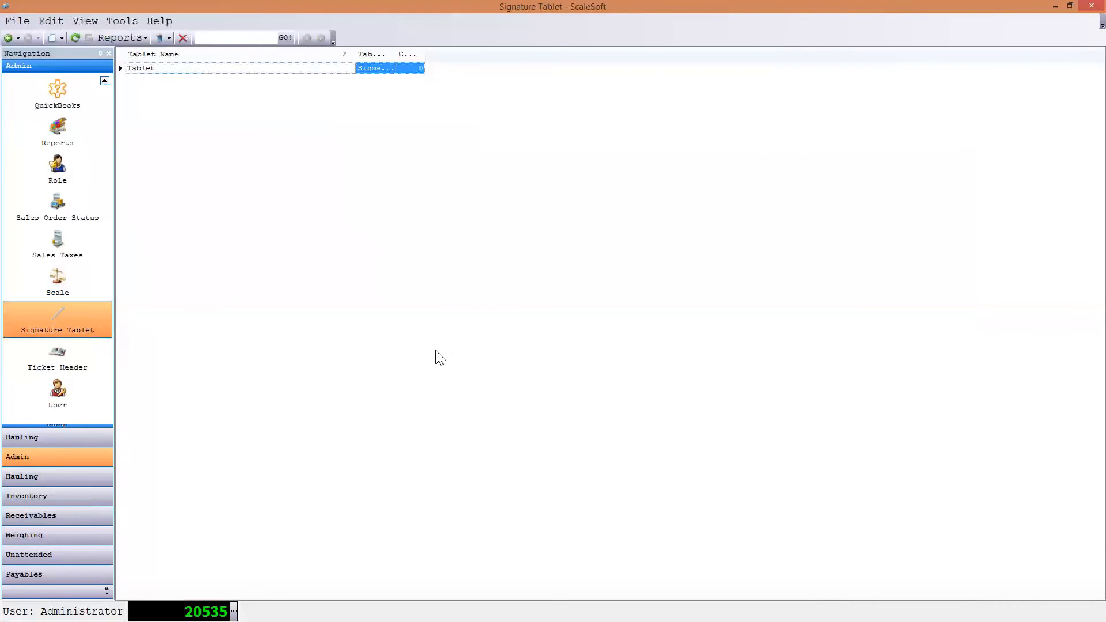
pyautogui.click(64, 360)
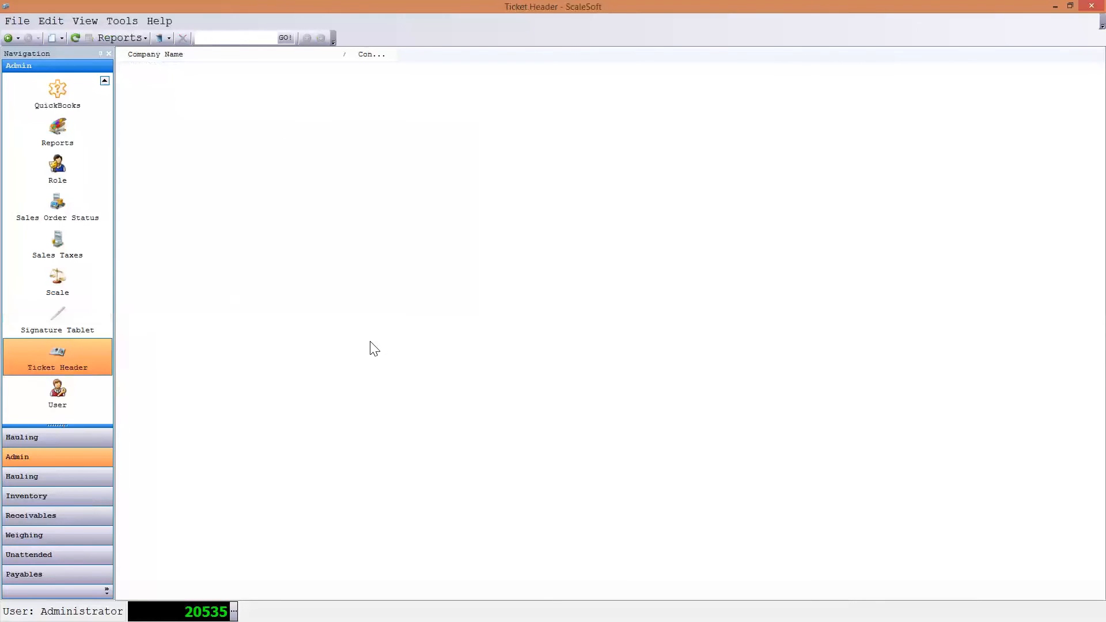
# - Open a blank user record, review its Permissions, Phone Numbers and Roles, and close it without saving
pyautogui.click(65, 396)
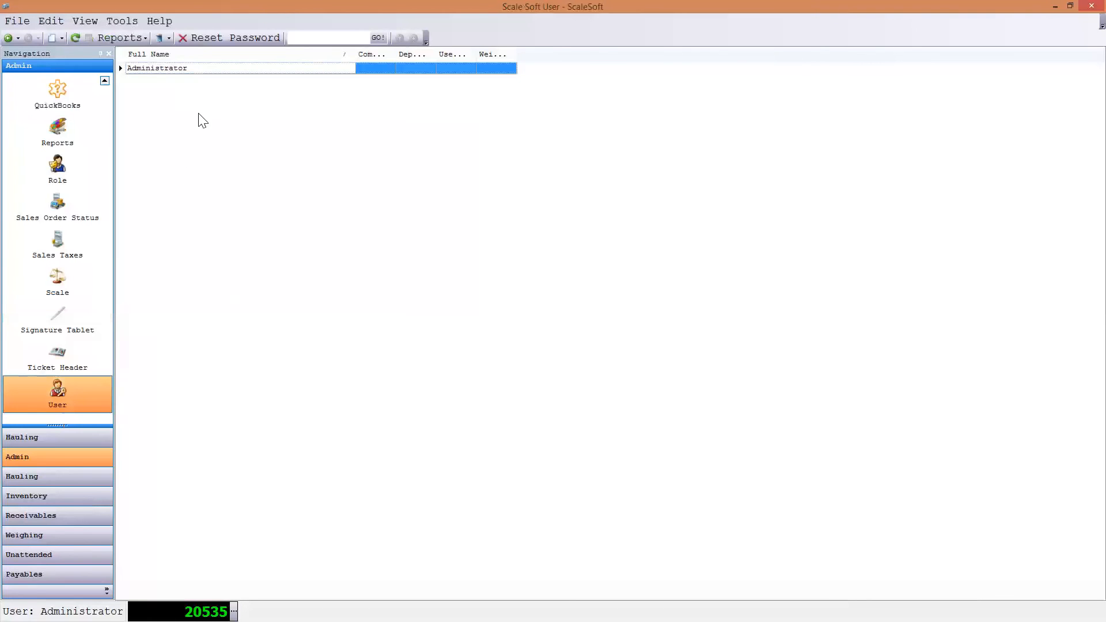
pyautogui.rightClick(214, 118)
pyautogui.click(239, 123)
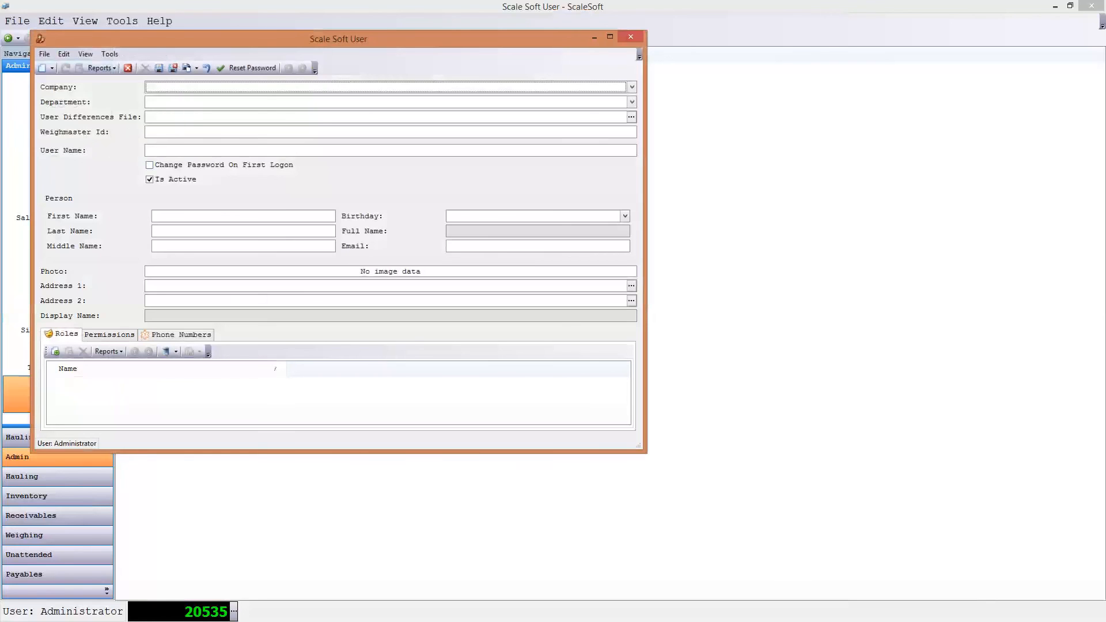
pyautogui.click(101, 338)
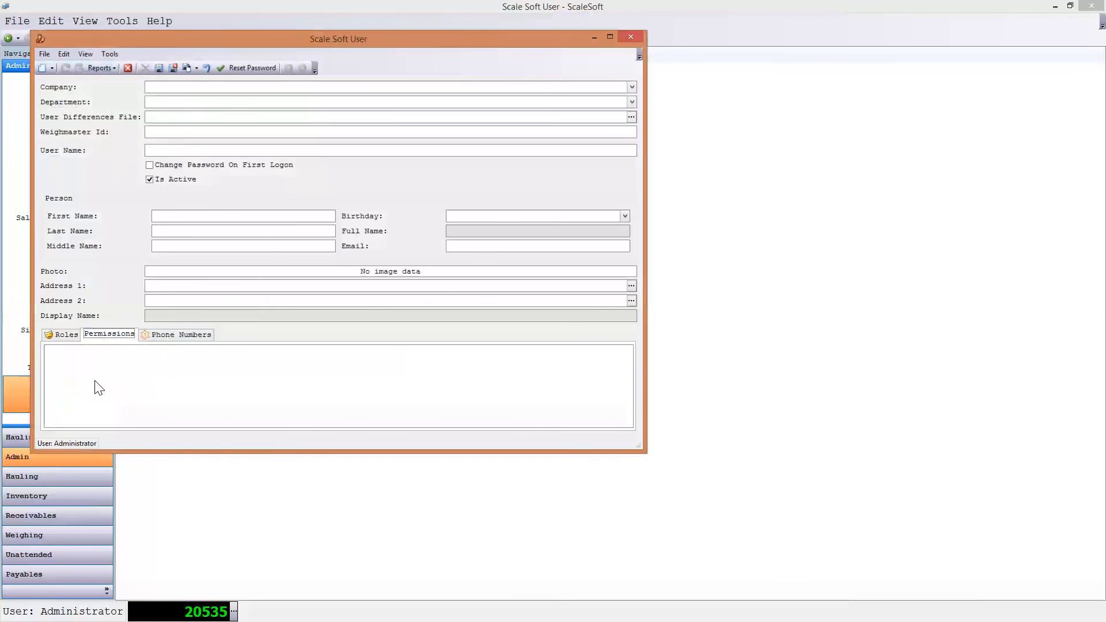
pyautogui.click(178, 336)
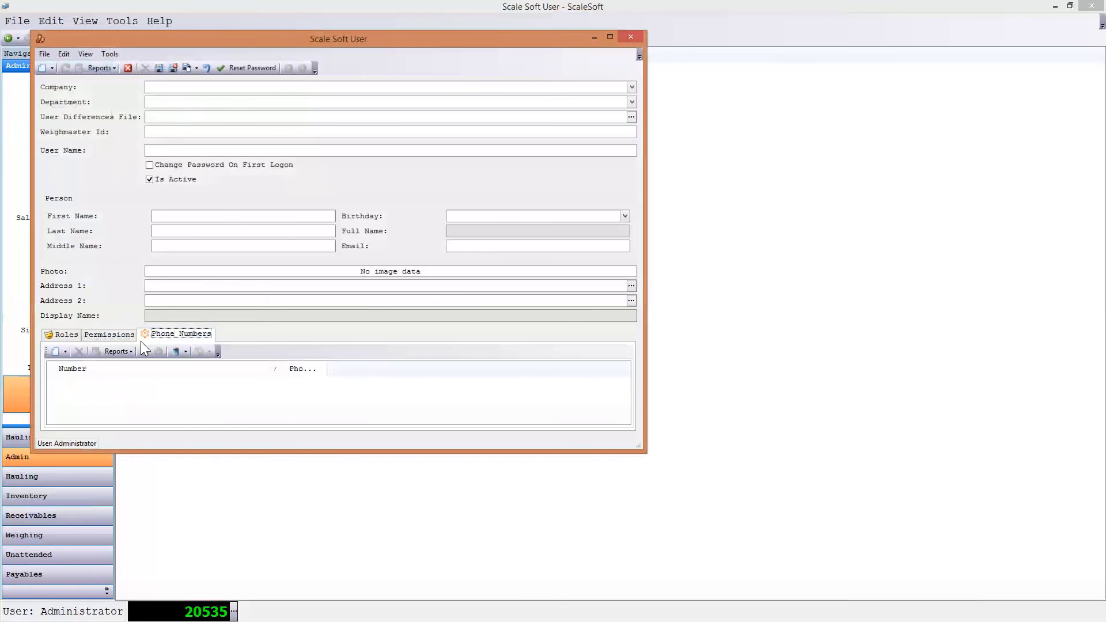
pyautogui.click(67, 335)
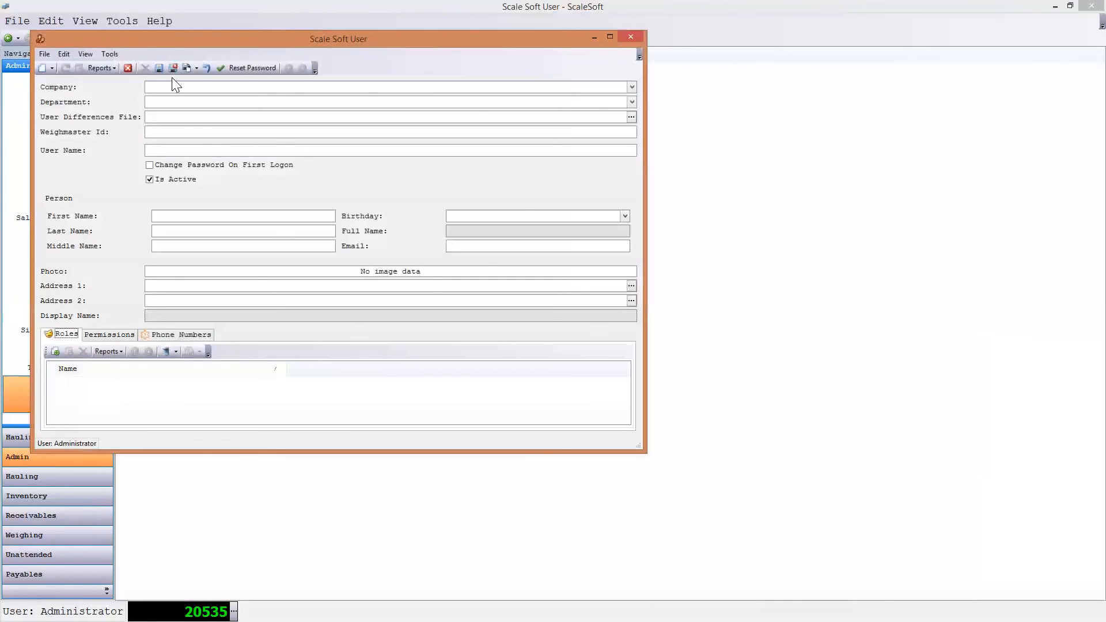
pyautogui.click(632, 38)
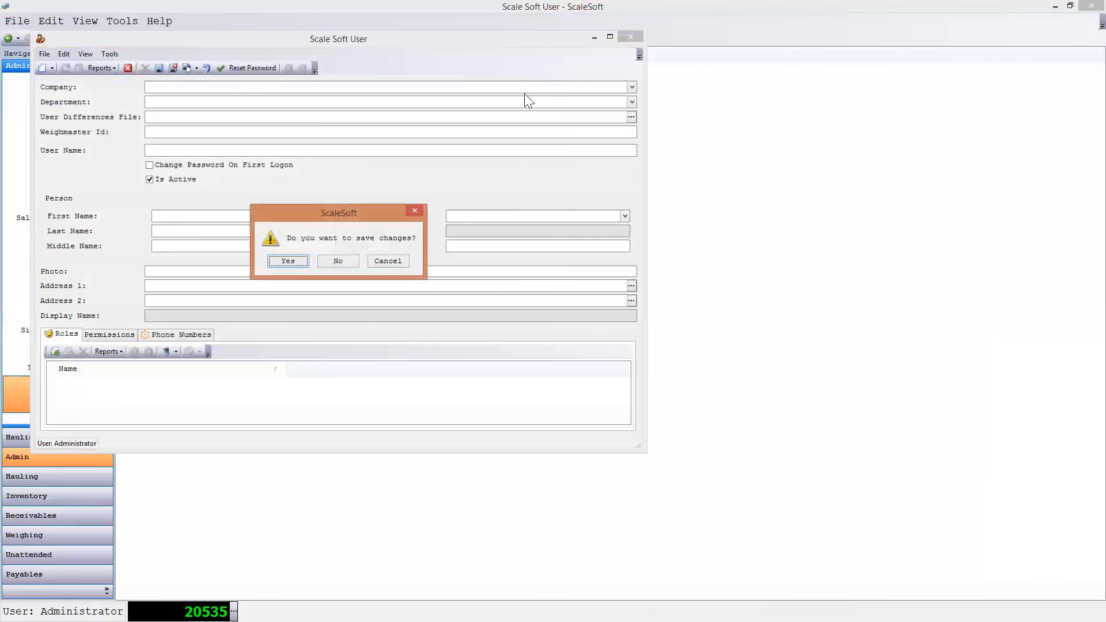
pyautogui.click(340, 262)
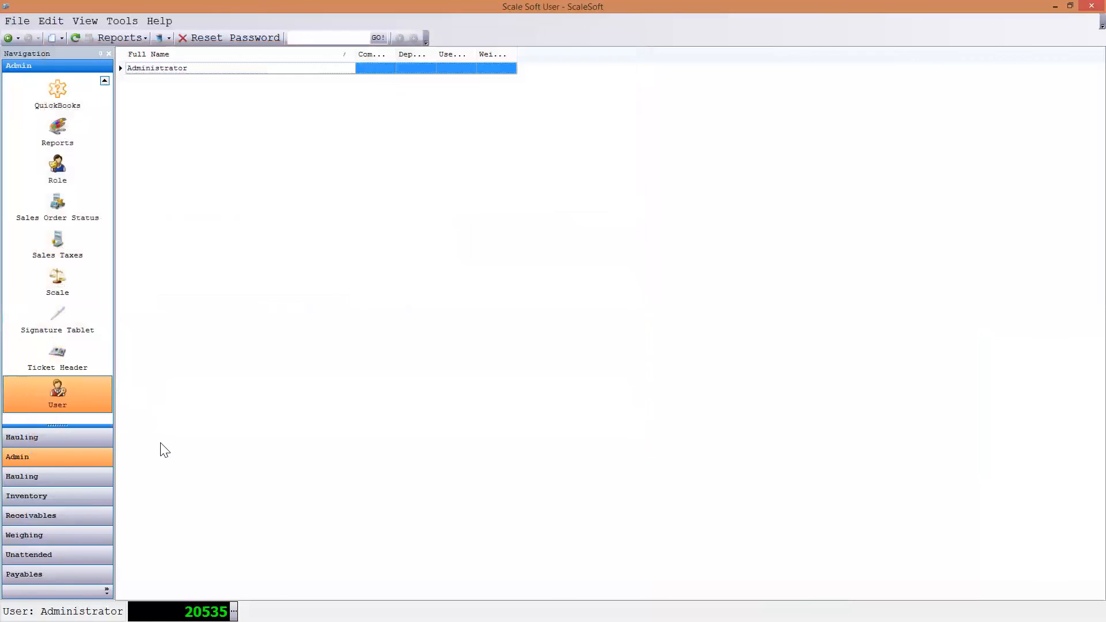
# - View the items in the Hauling section and return to the Admin section
pyautogui.click(82, 441)
pyautogui.click(49, 477)
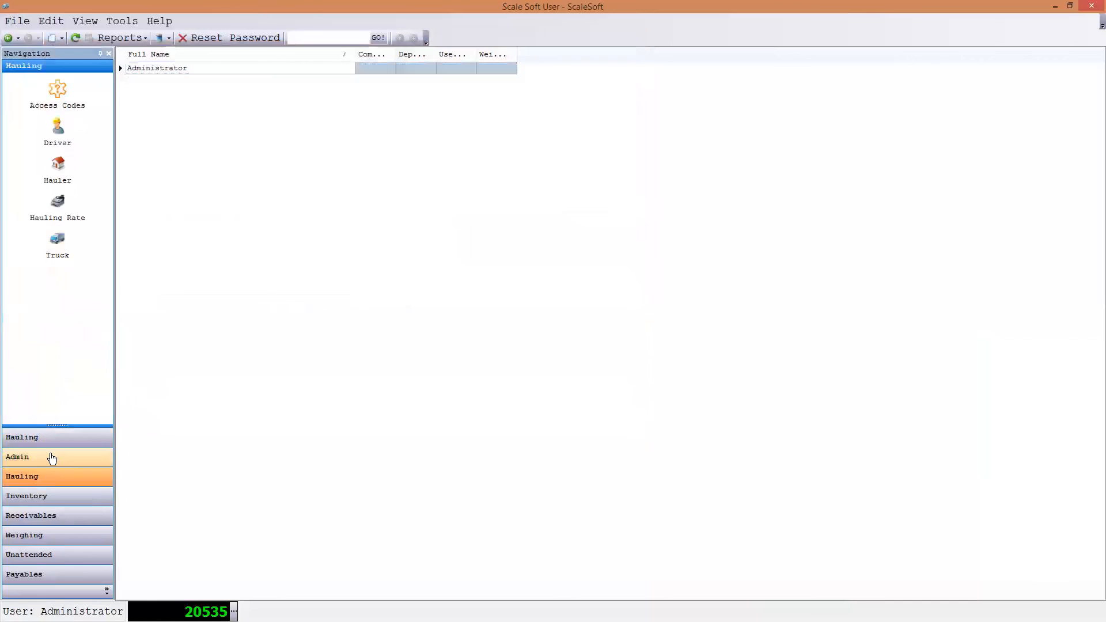
pyautogui.click(52, 458)
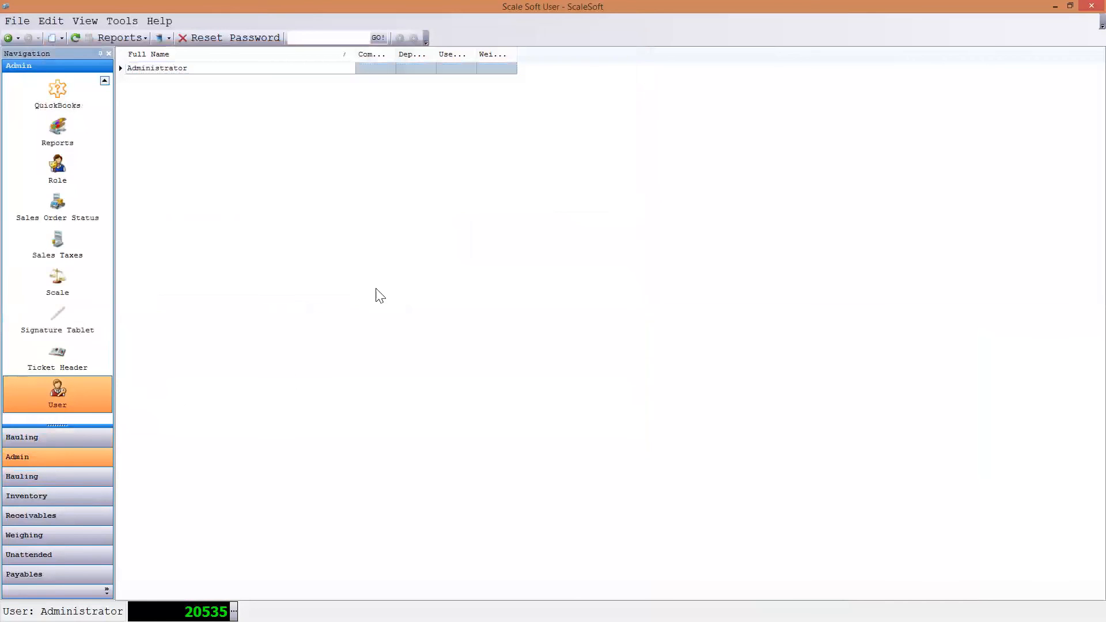